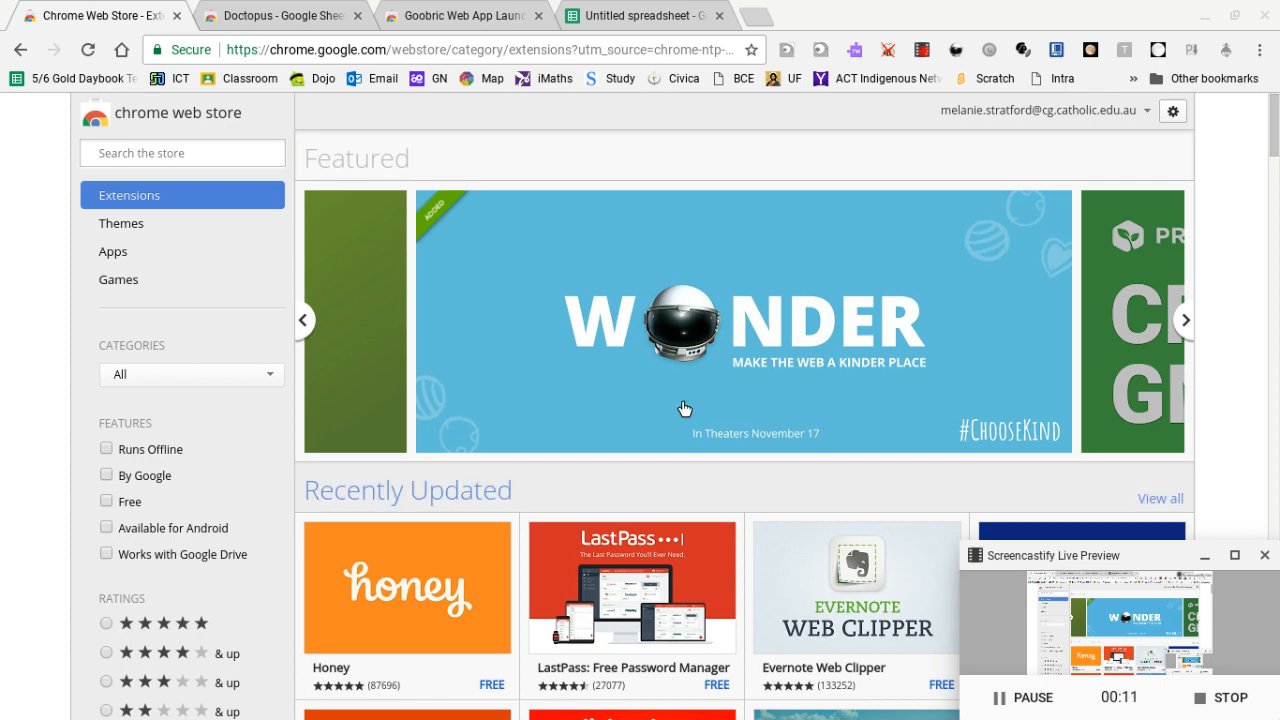
Step: Review the web store pages for the Doctopus add-on and the Goobric Web App Launcher extension
left_click(257, 18)
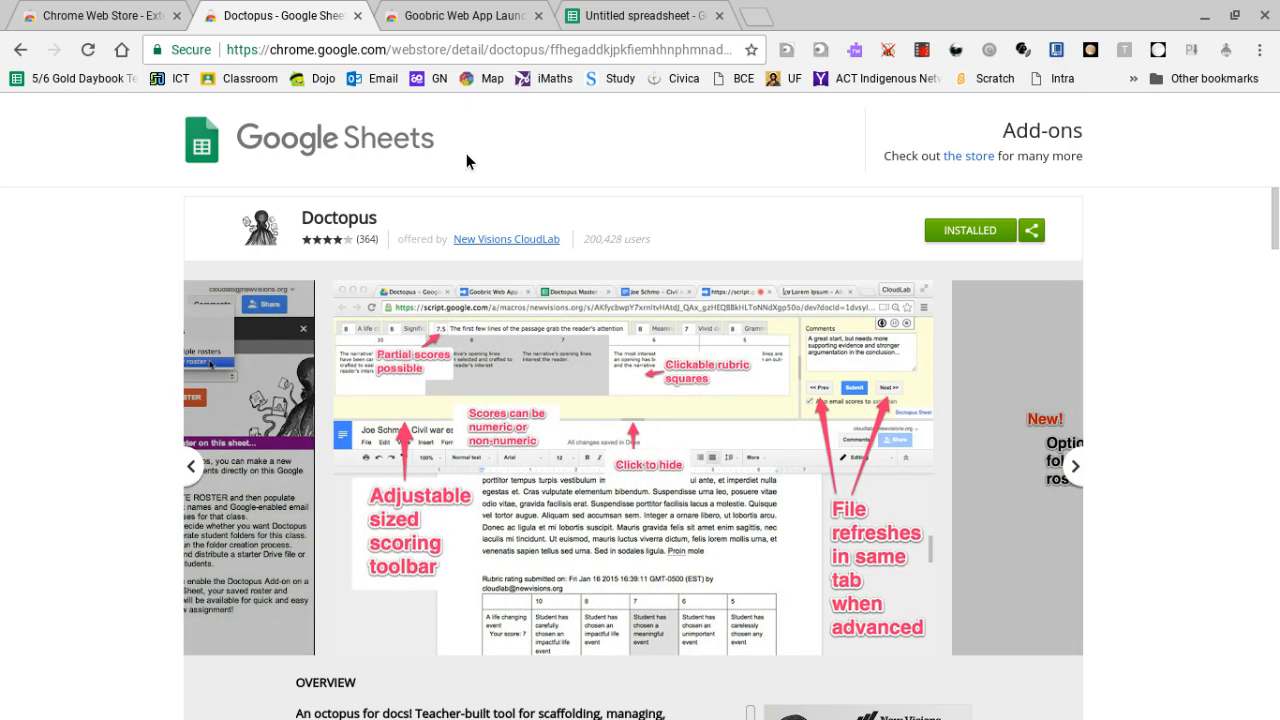
left_click(450, 17)
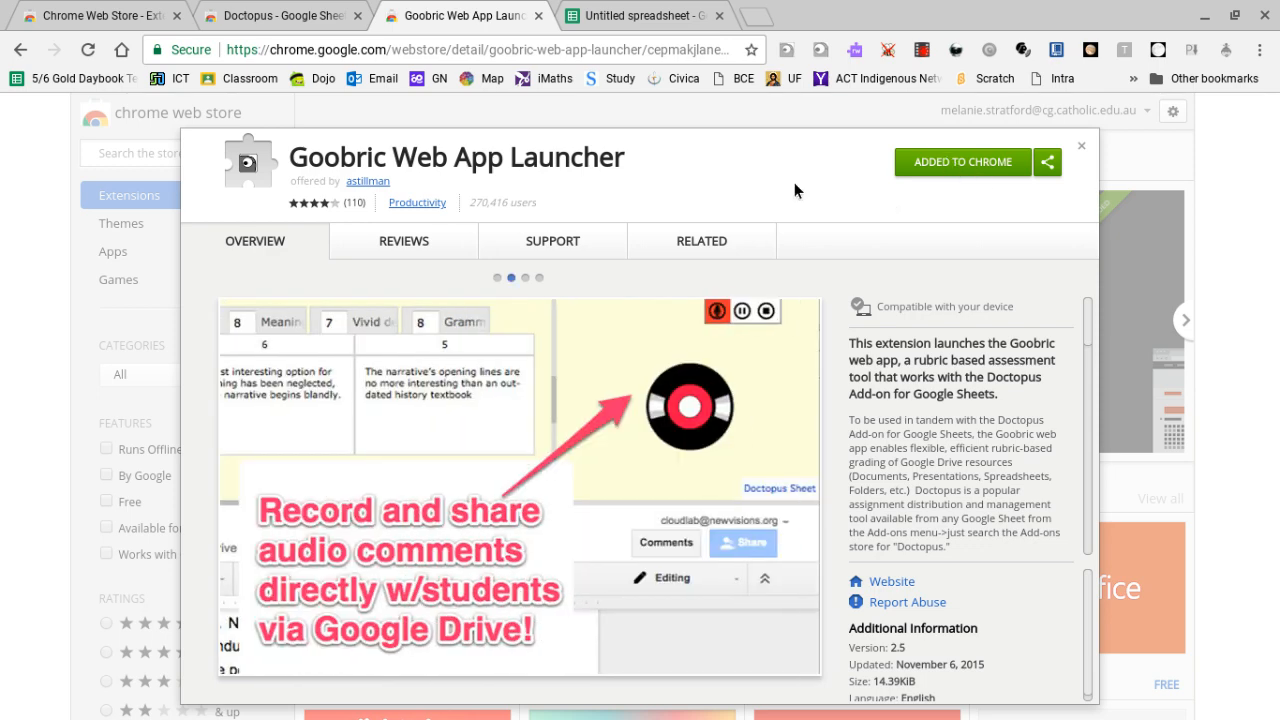
Step: Rename the untitled spreadsheet as Edtech Demo 2018
left_click(620, 16)
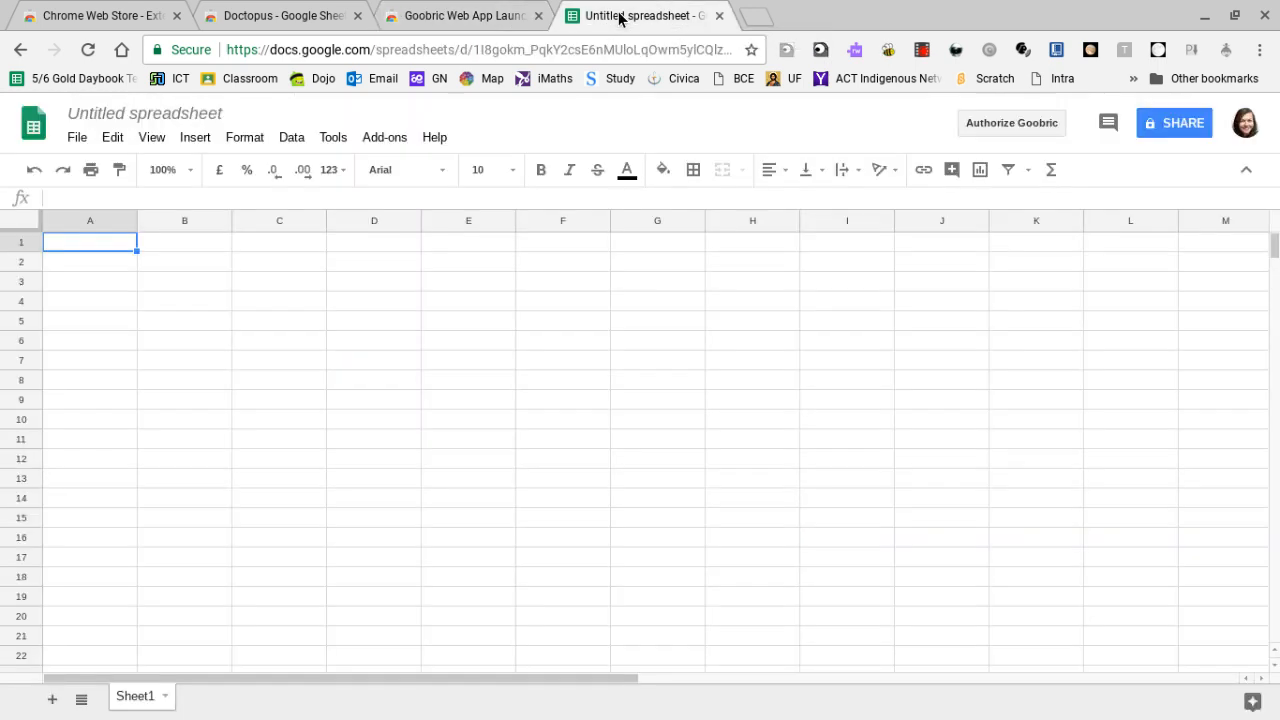
left_click(100, 114)
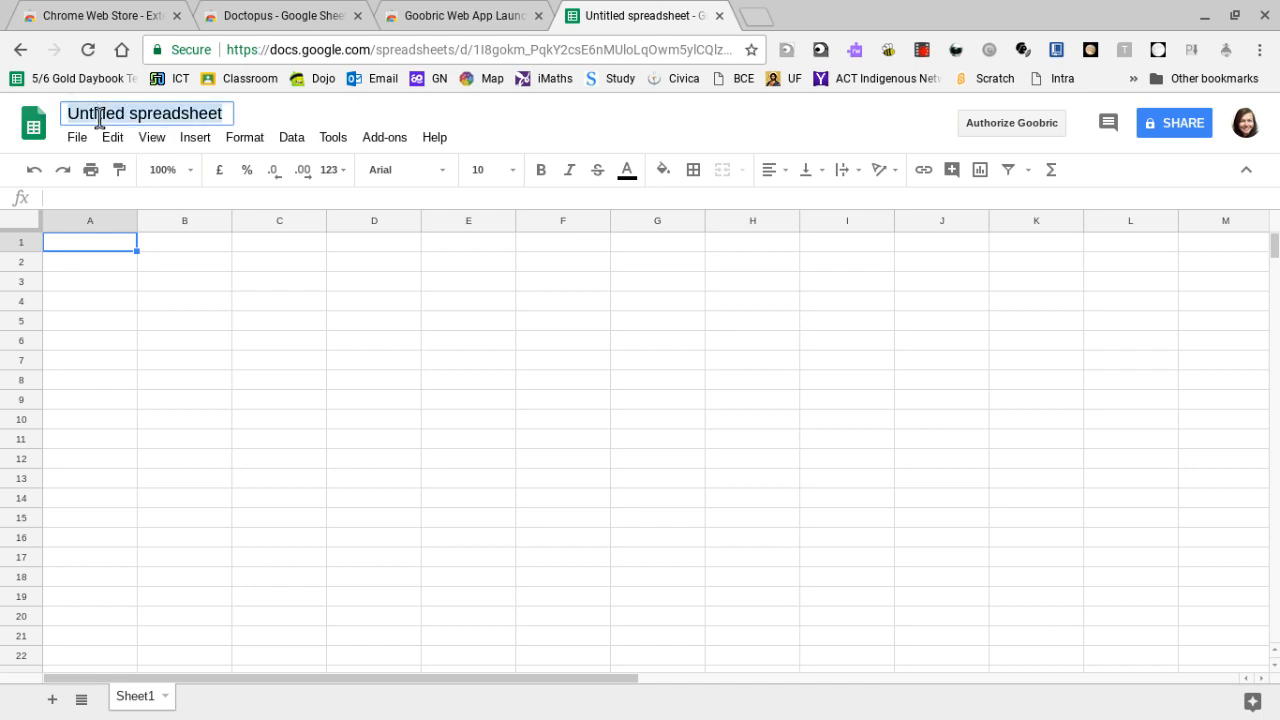
type("Edito")
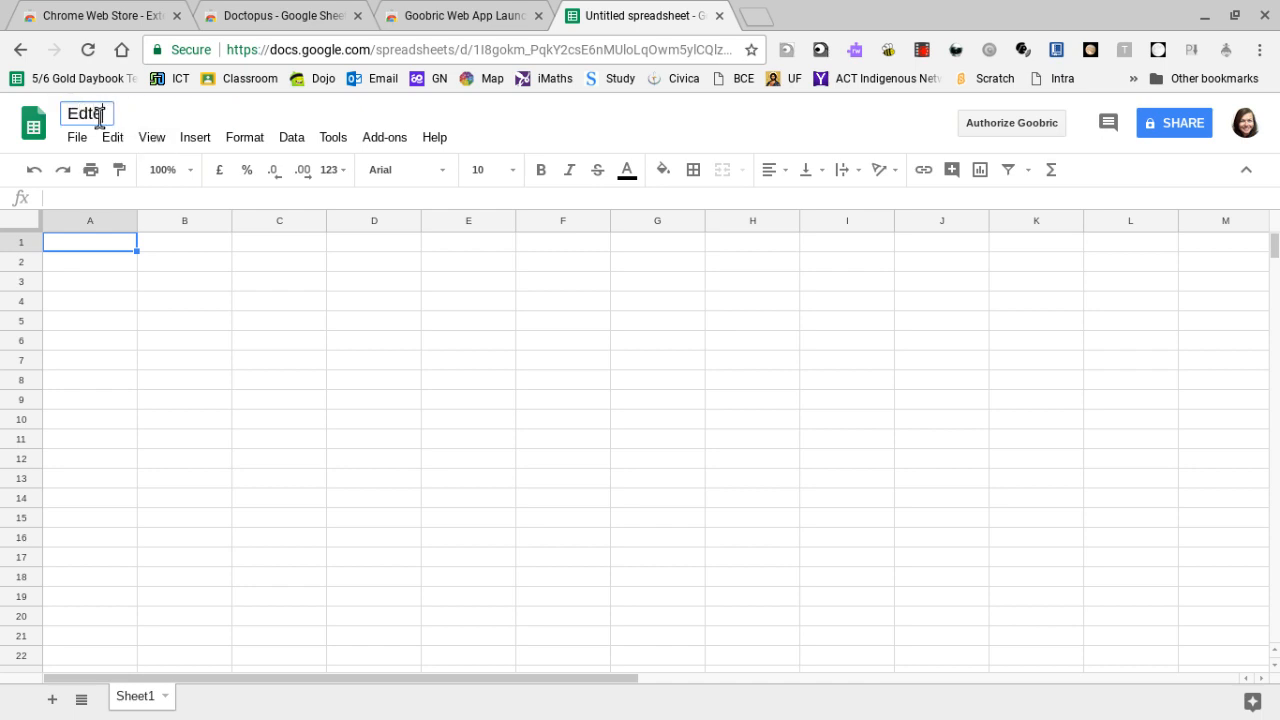
type("ch DEmo")
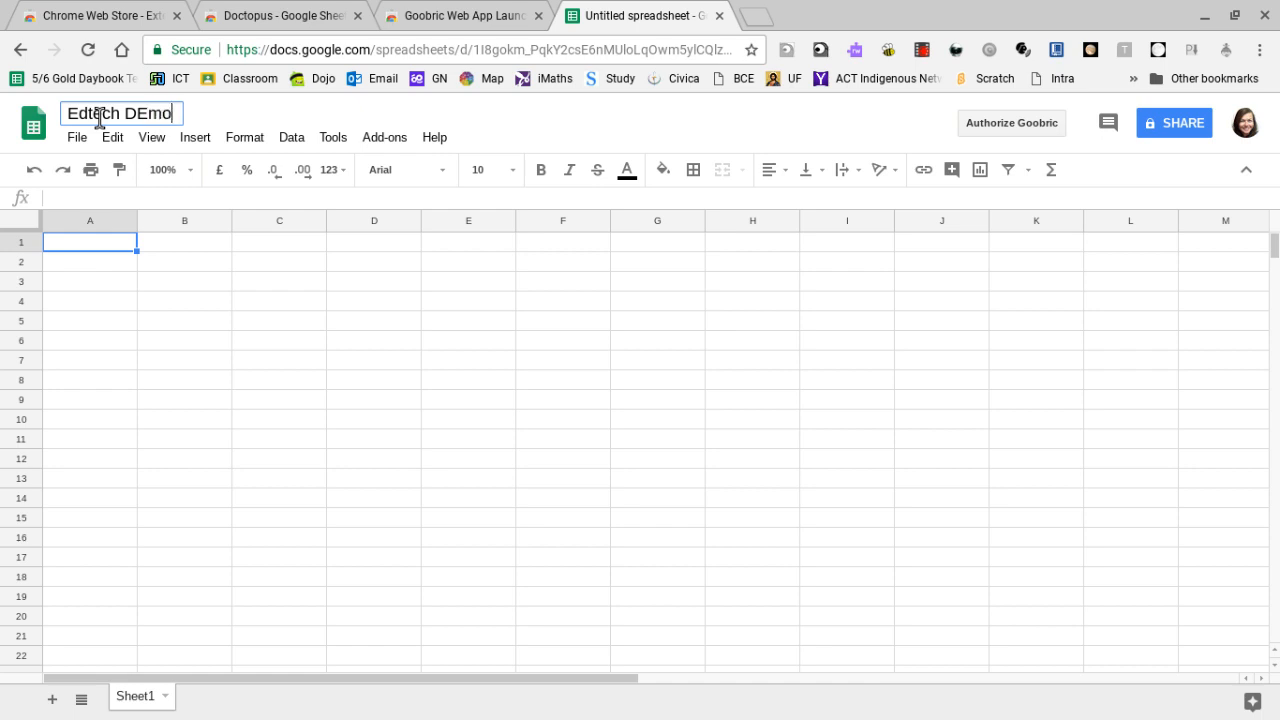
key("BackSpace")
key("BackSpace")
key("BackSpace")
type("emo 2018")
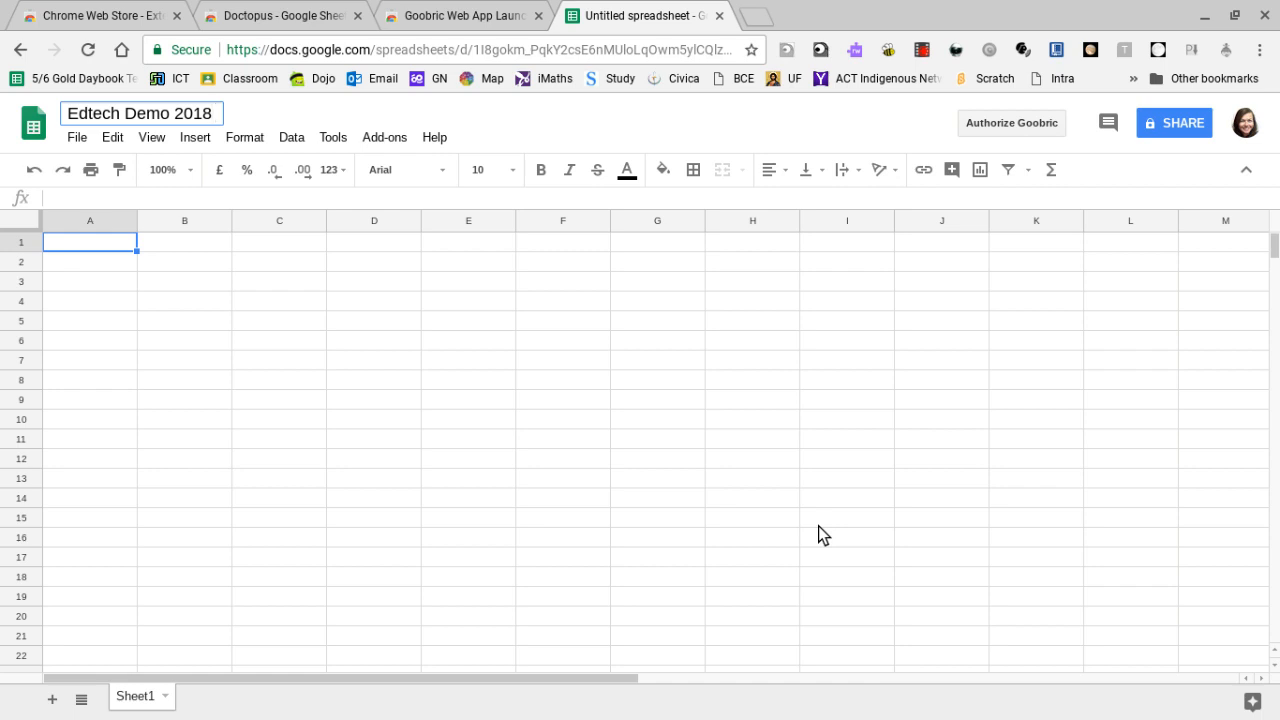
Step: Launch the Doctopus add-on in the spreadsheet and dismiss its third-party application warning
left_click(376, 143)
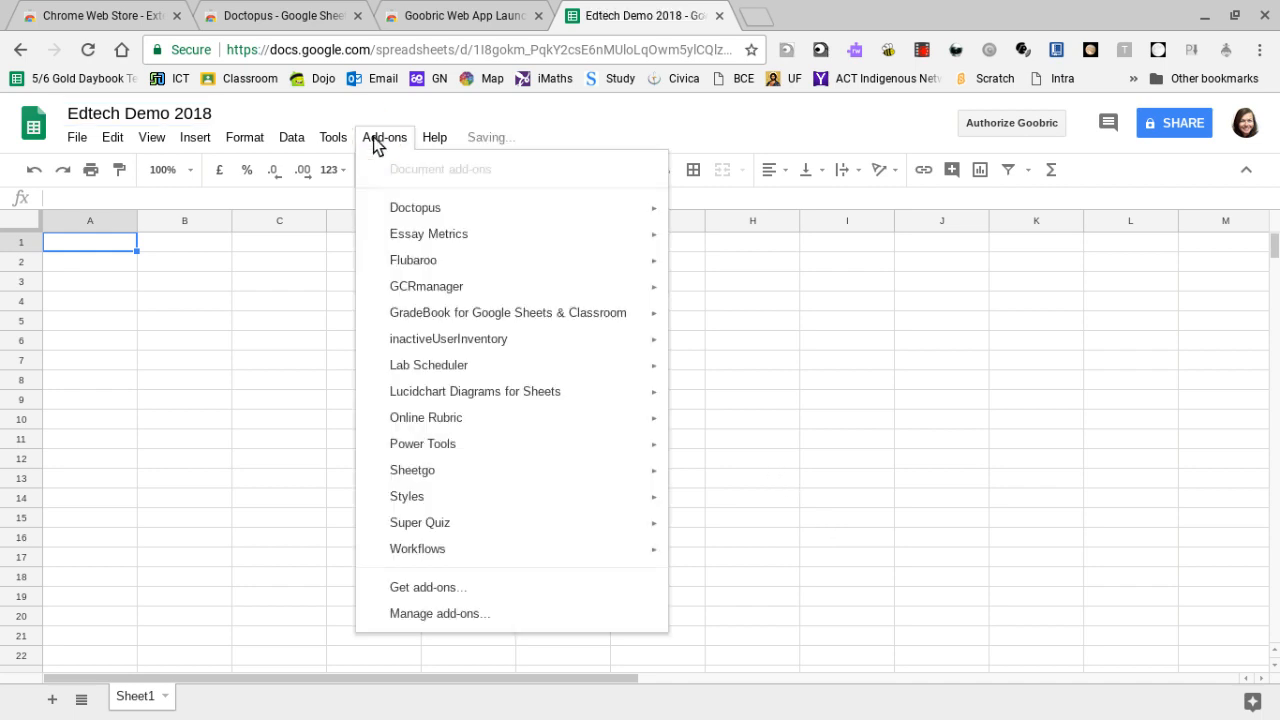
mouse_move(378, 216)
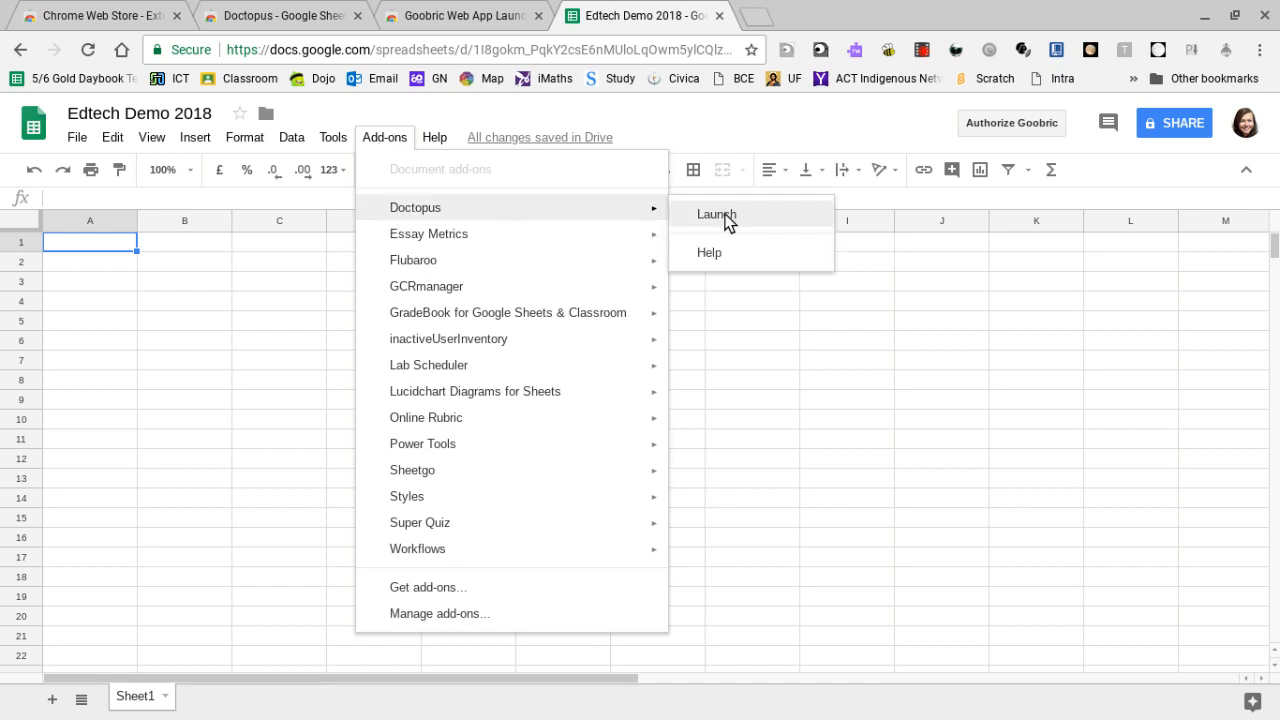
left_click(728, 222)
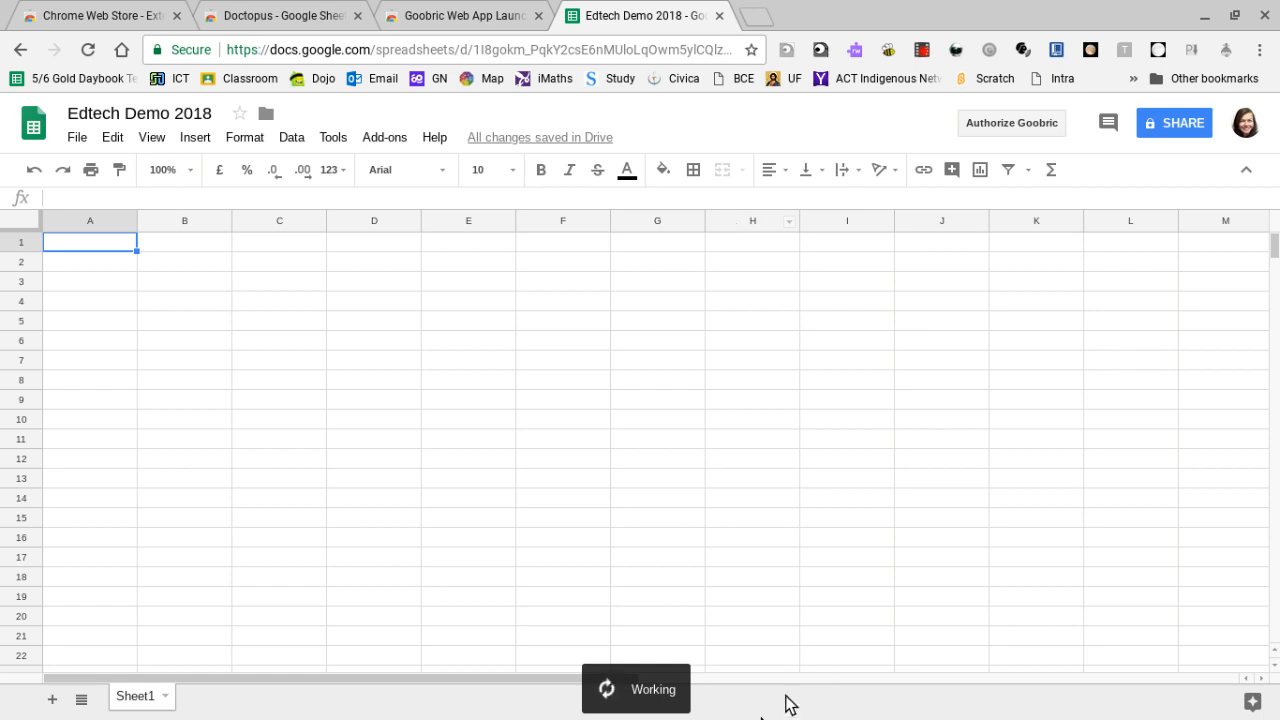
mouse_move(700, 712)
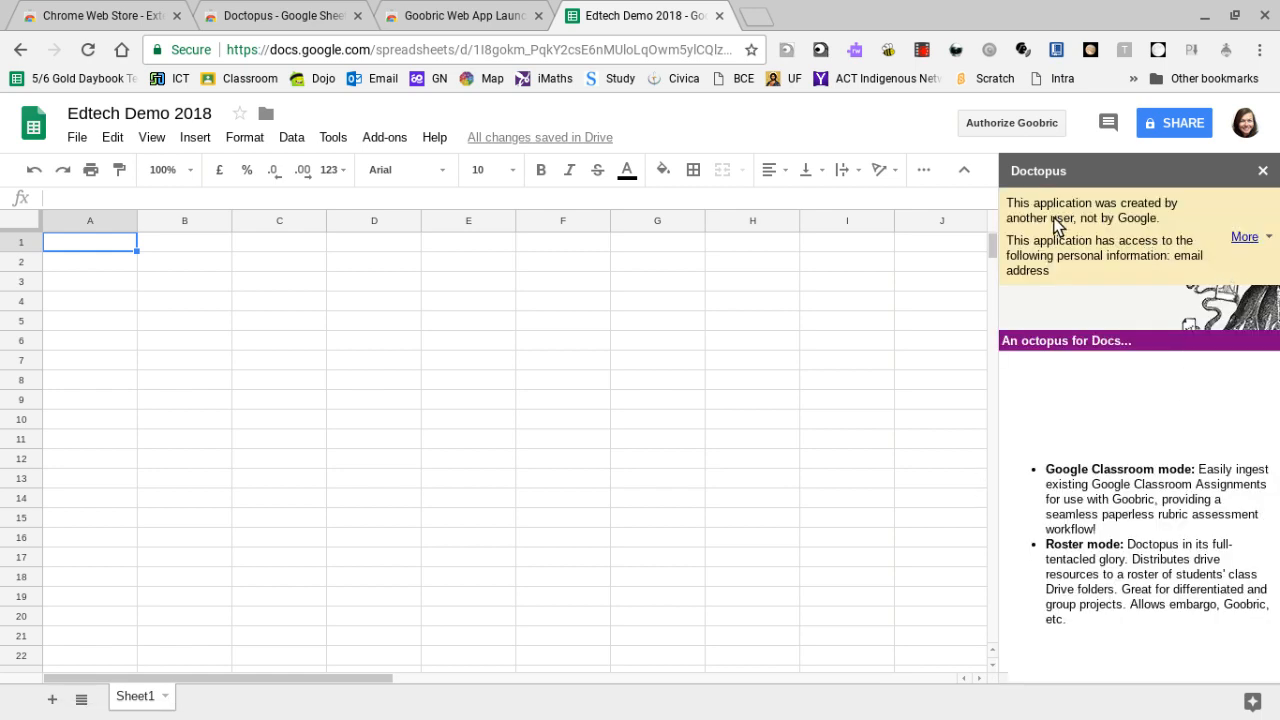
left_click(1246, 238)
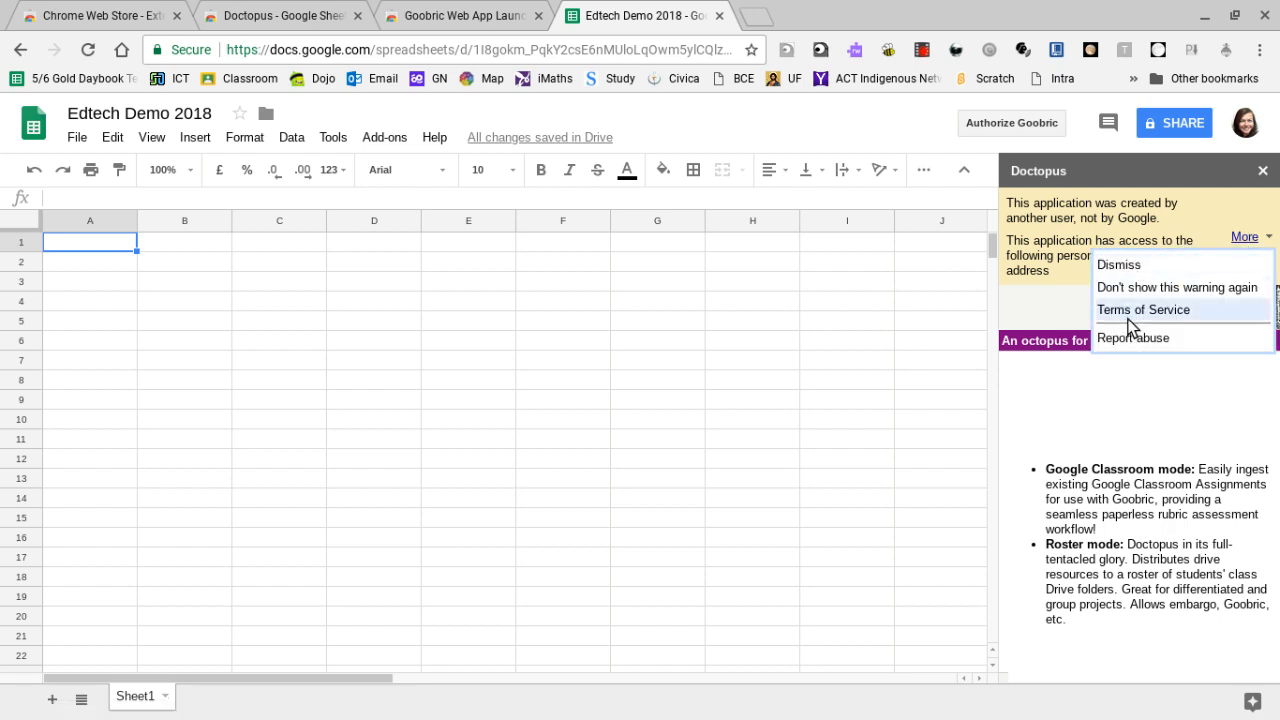
left_click(1126, 264)
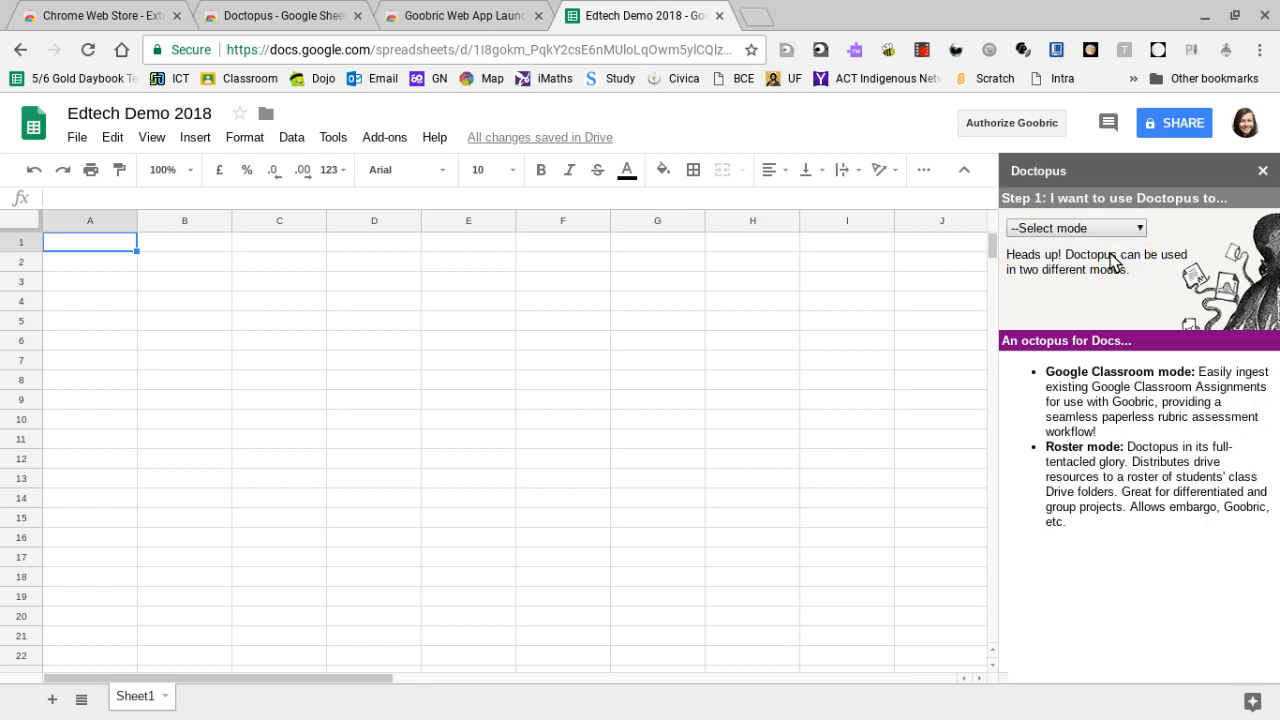
Step: Set Doctopus to ingest a Google Classroom assignment and choose the 5/6 2018 class
left_click(1040, 230)
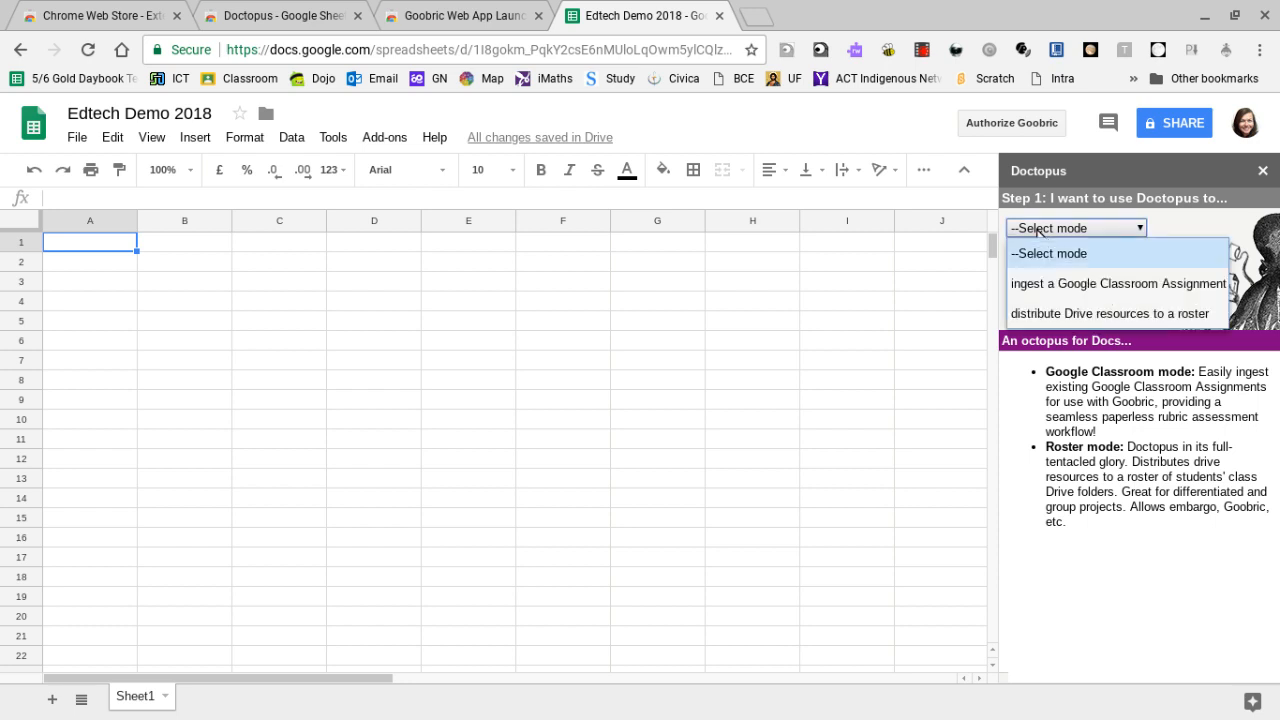
left_click(1044, 287)
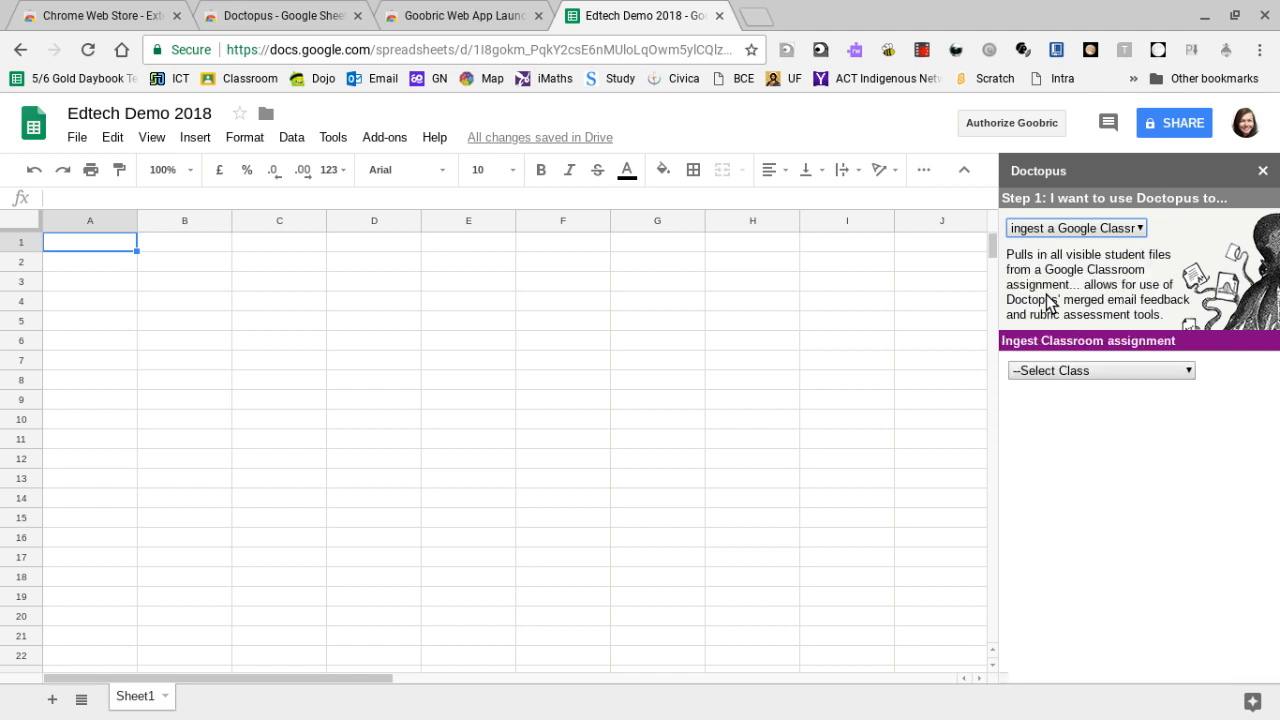
left_click(1043, 372)
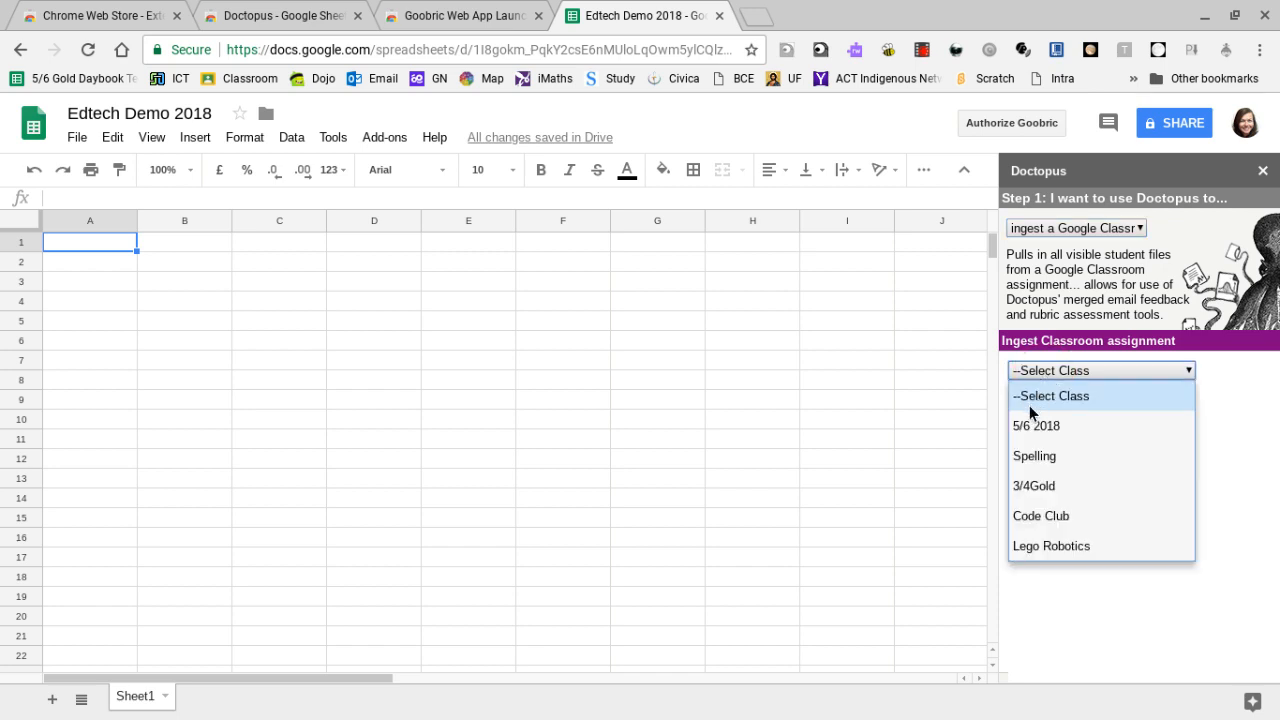
left_click(1016, 428)
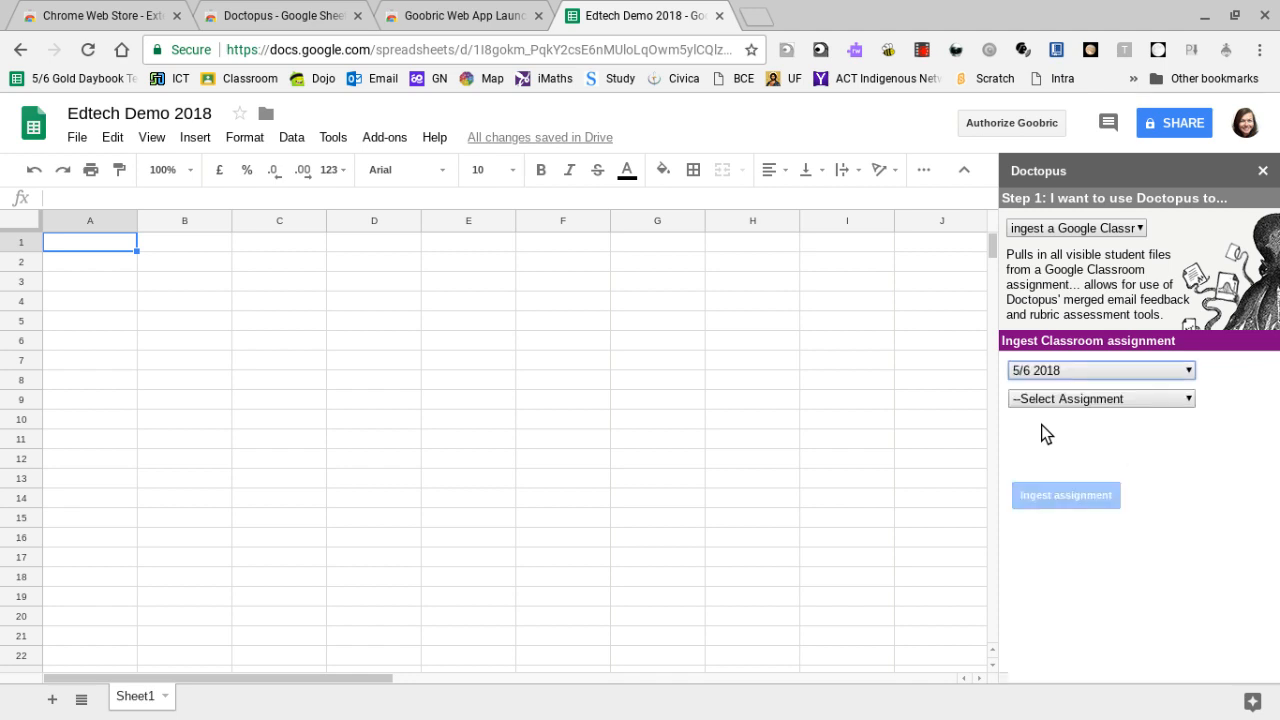
Step: Choose the Year 6 Writing to Inform assignment and ingest it into the spreadsheet
left_click(1052, 400)
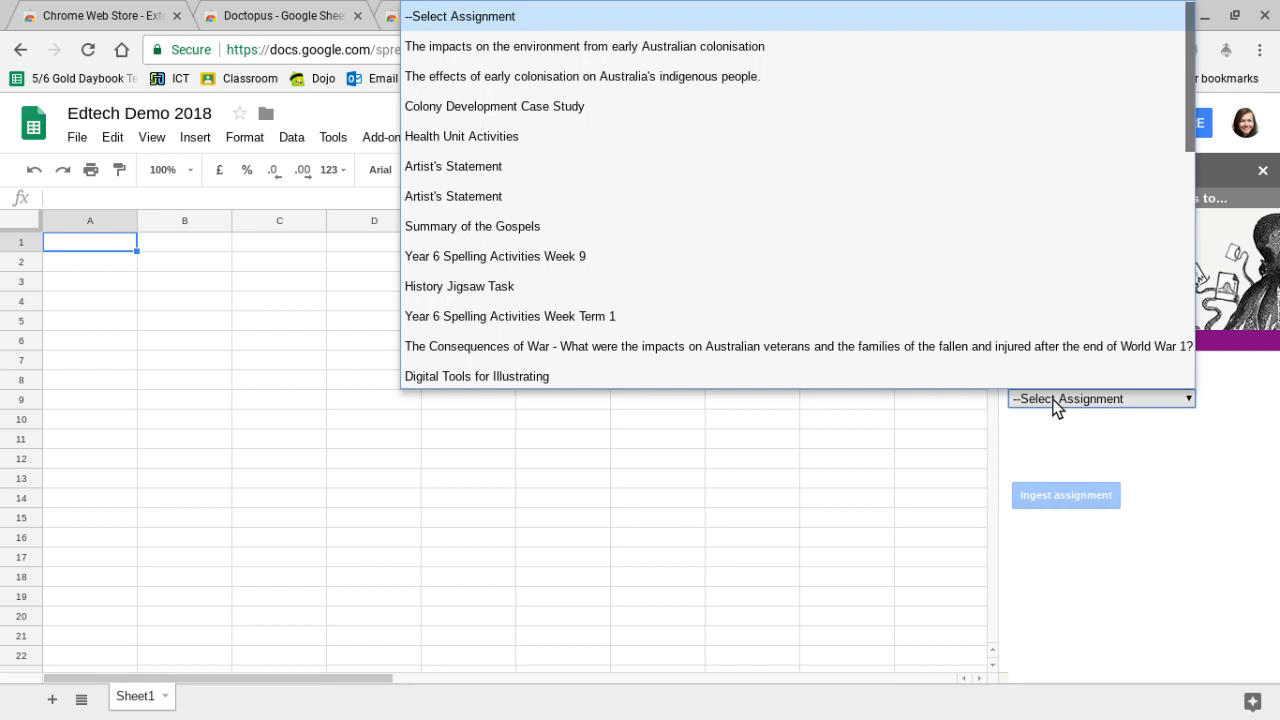
scroll(785, 218, "down", 4)
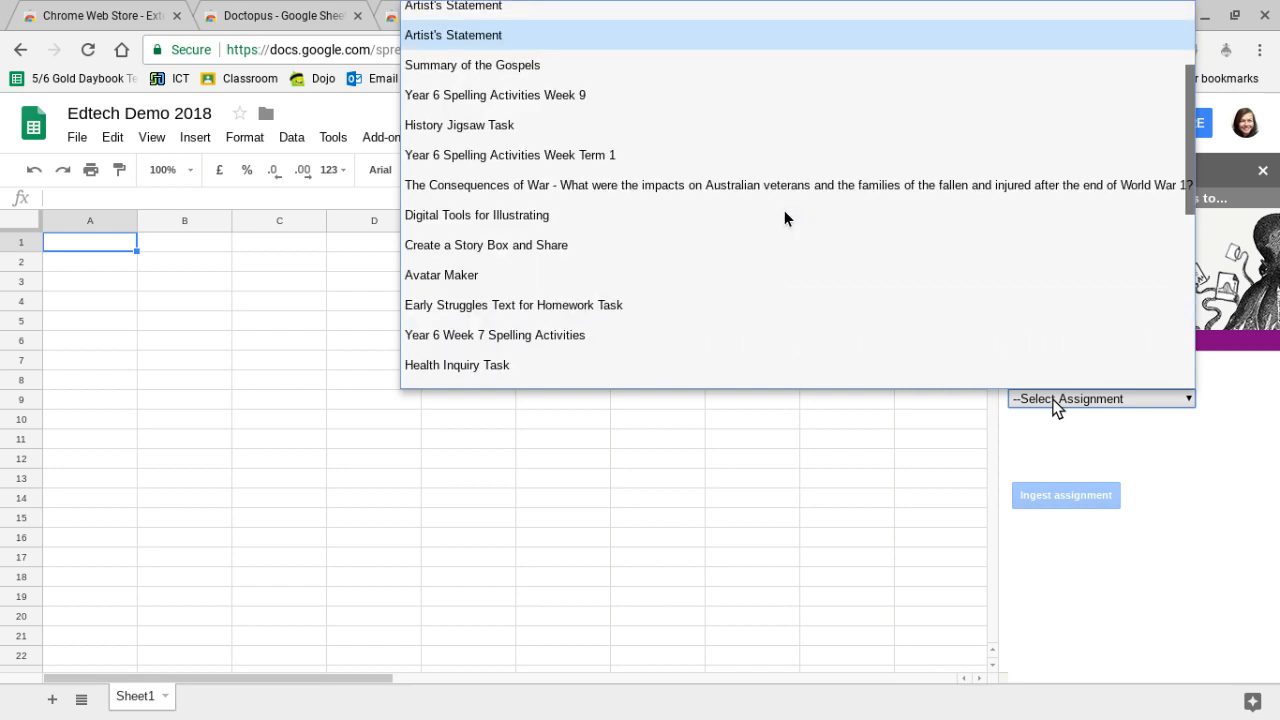
scroll(784, 213, "down", 3)
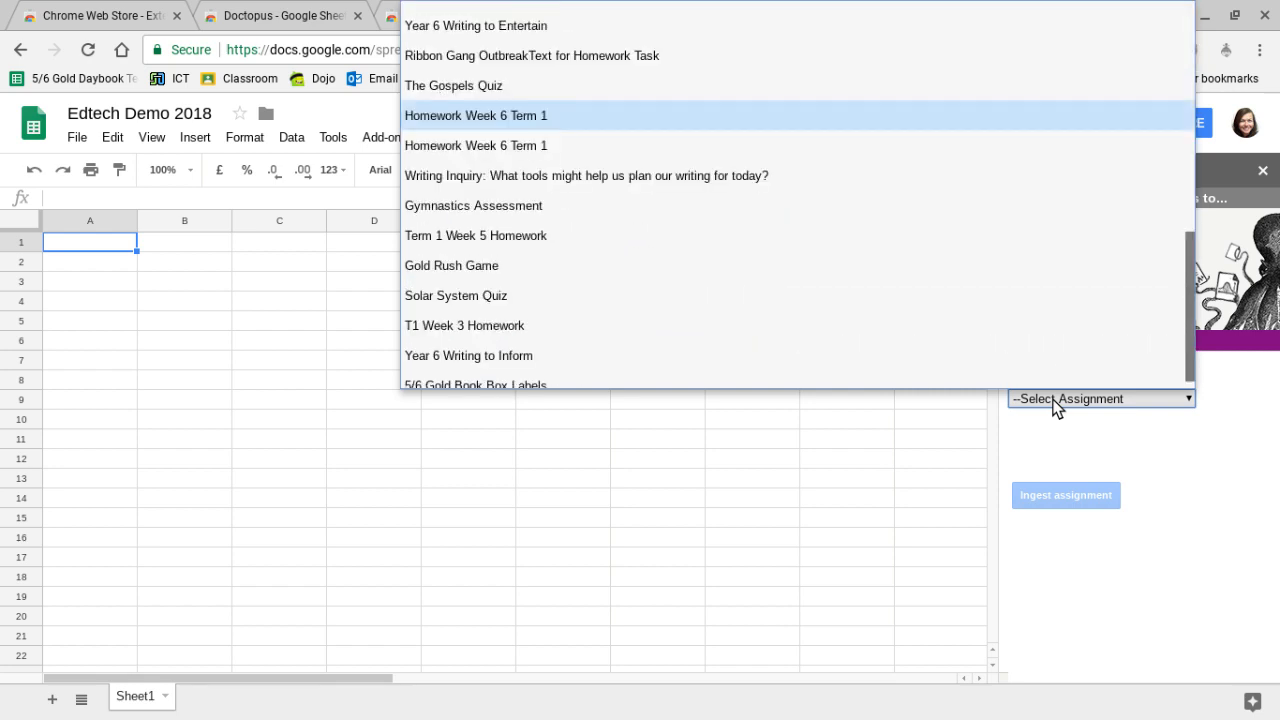
left_click(575, 357)
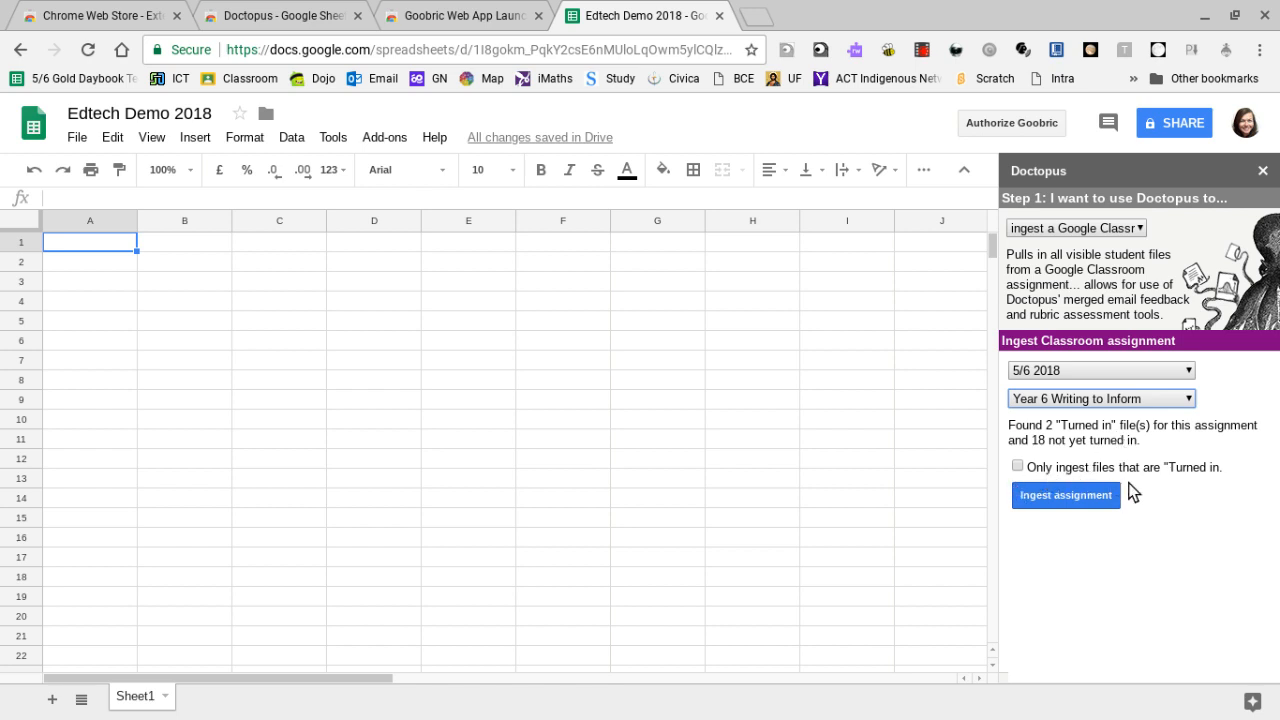
left_click(1063, 497)
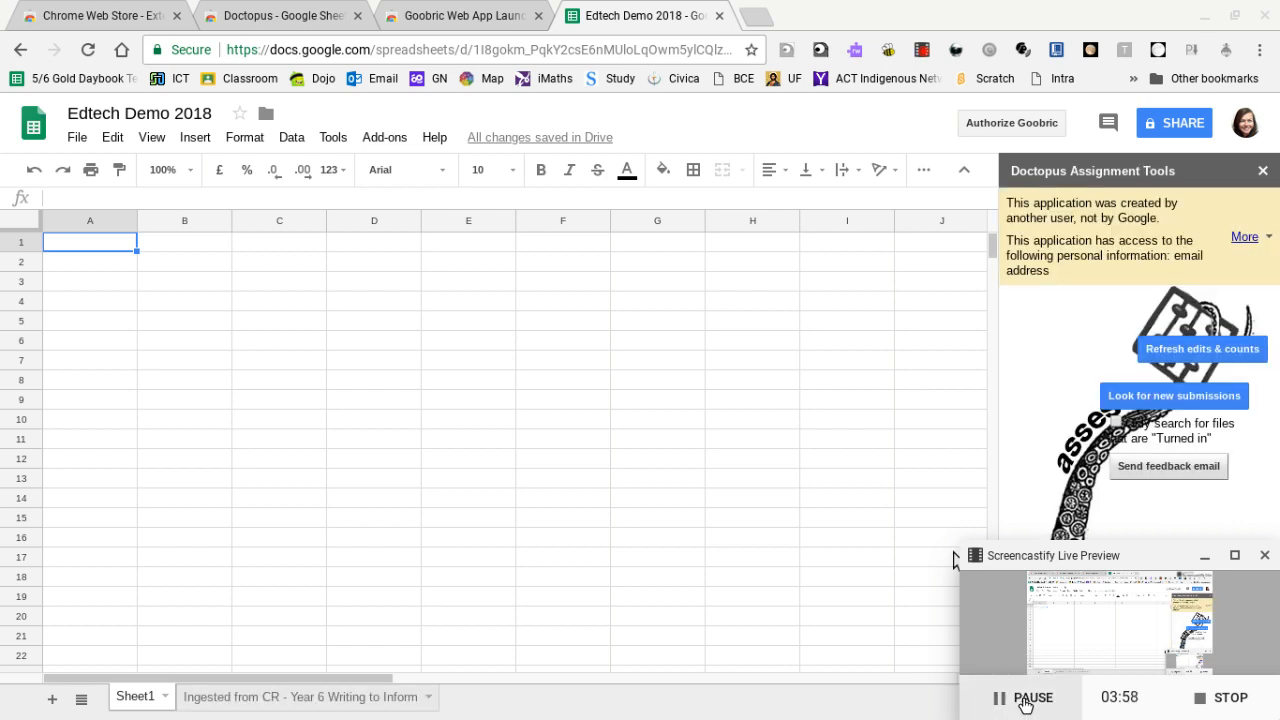
Step: Dismiss the third-party application warning in Doctopus Assignment Tools and start attaching a Goobric
mouse_move(378, 712)
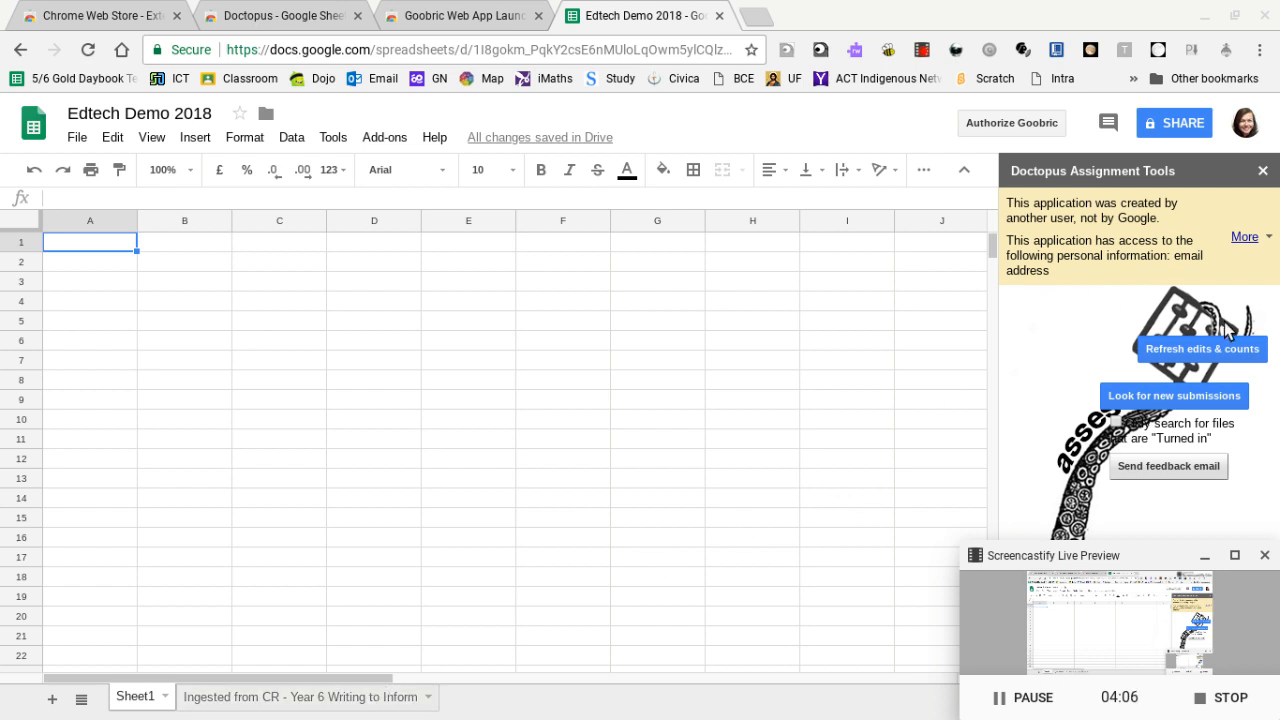
left_click(1241, 240)
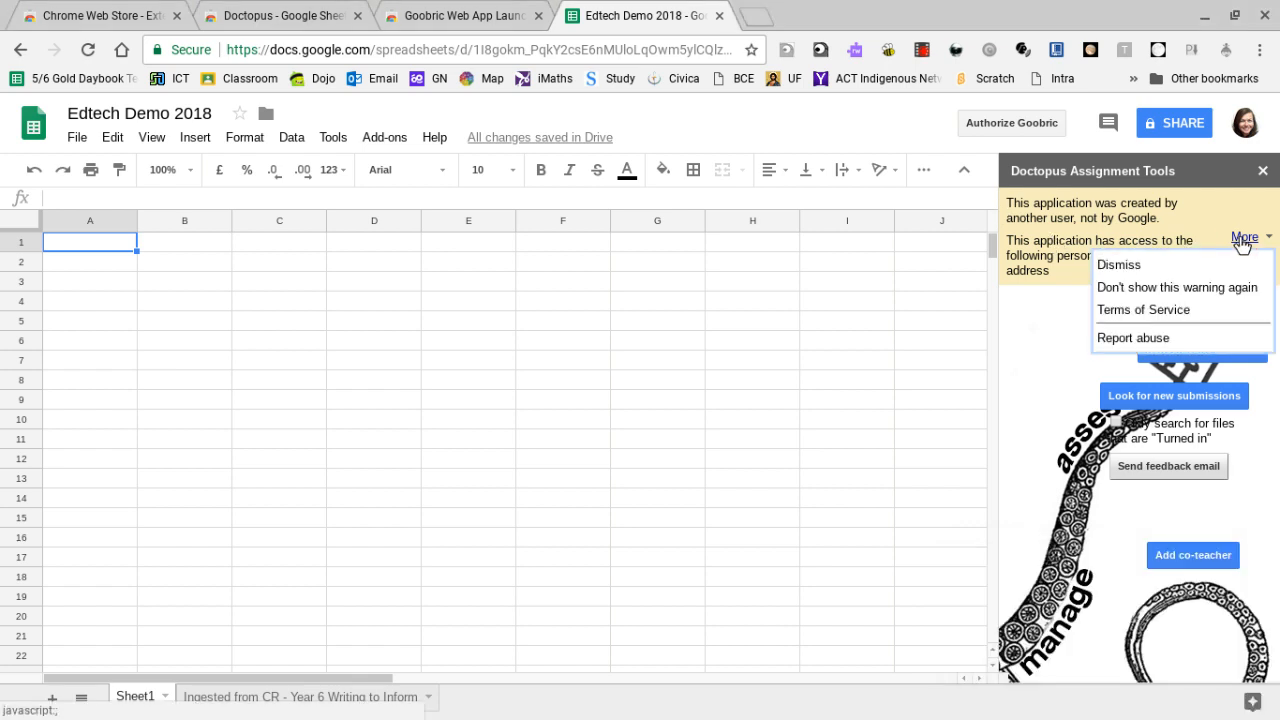
left_click(1119, 265)
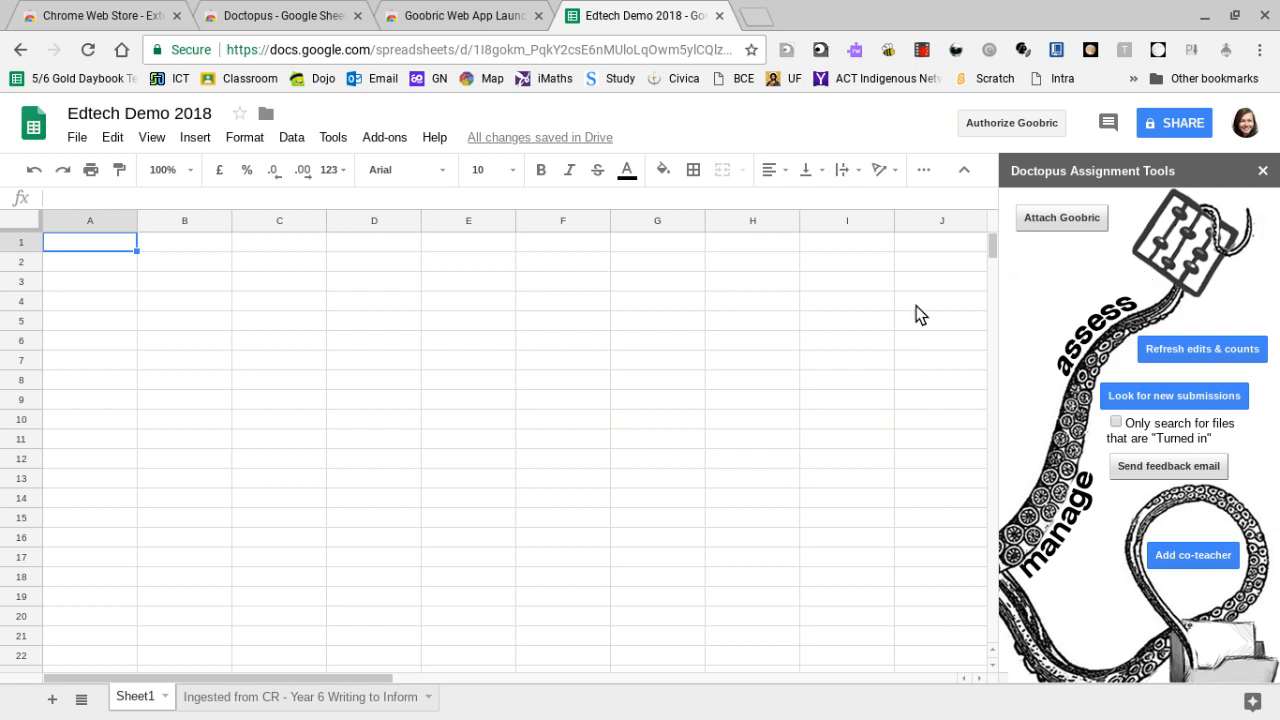
left_click(1055, 222)
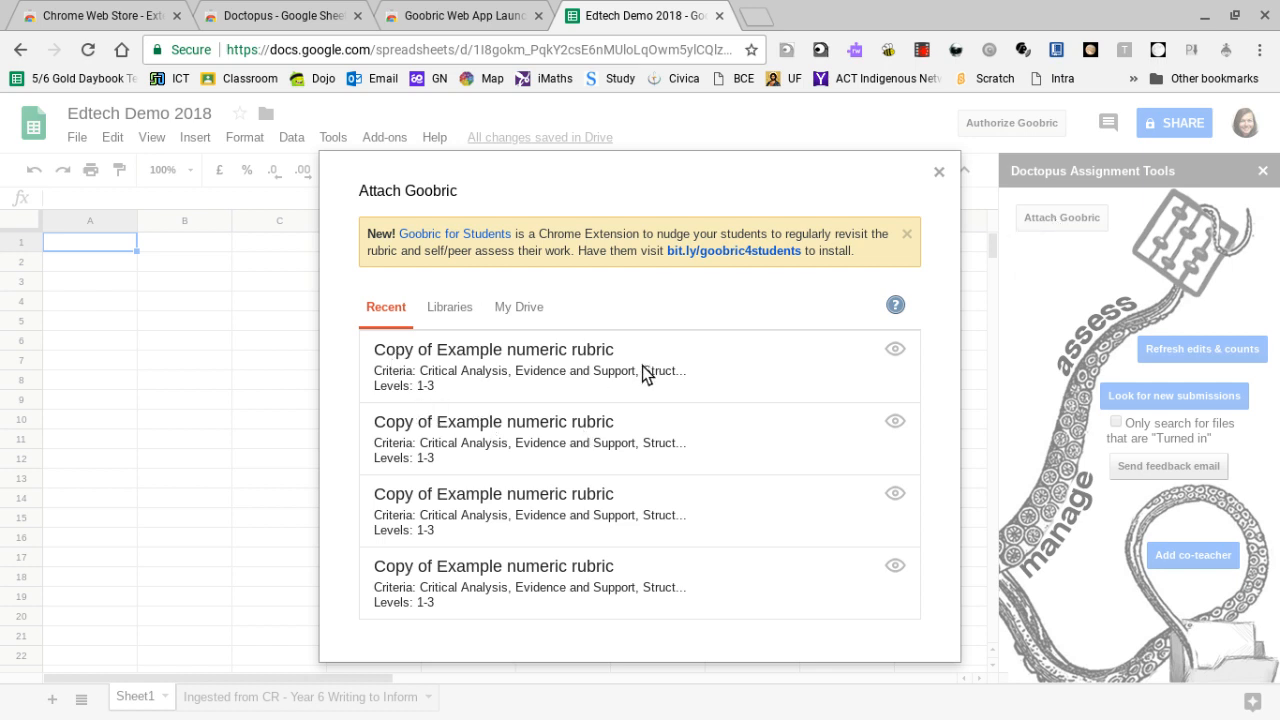
Step: Look through the My Drive options and the recent rubrics available for attaching
left_click(521, 310)
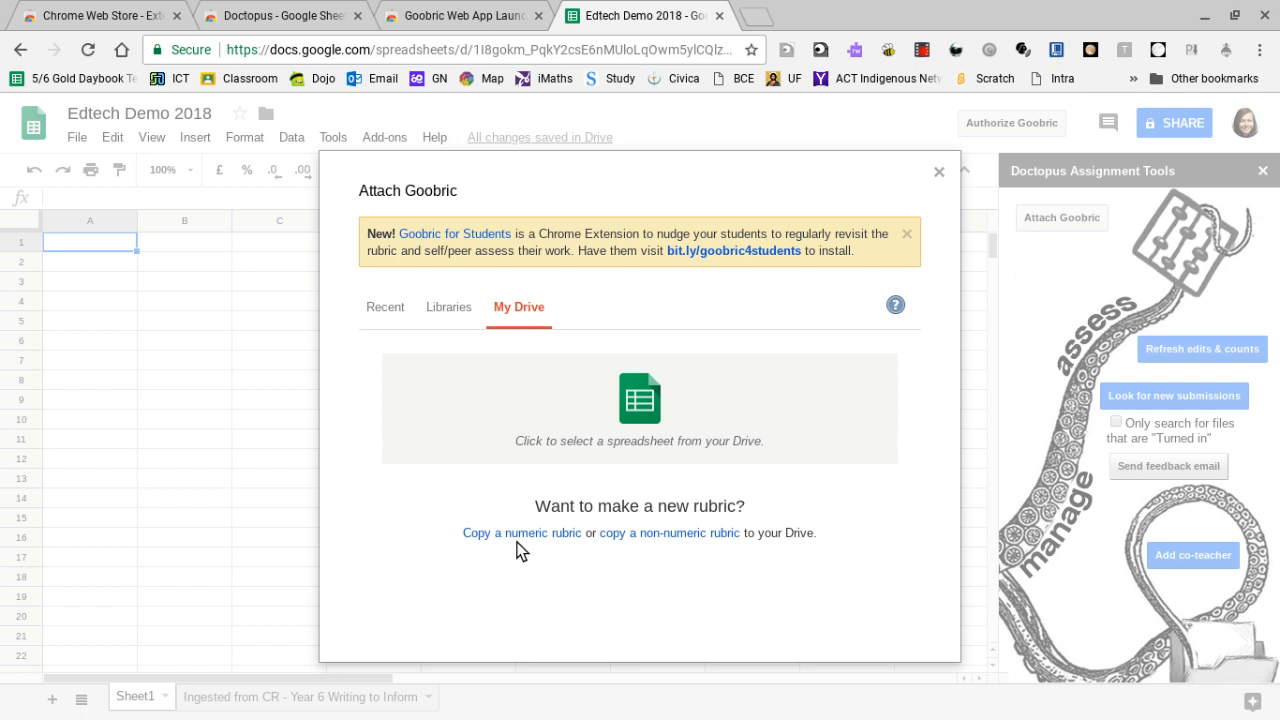
left_click(385, 309)
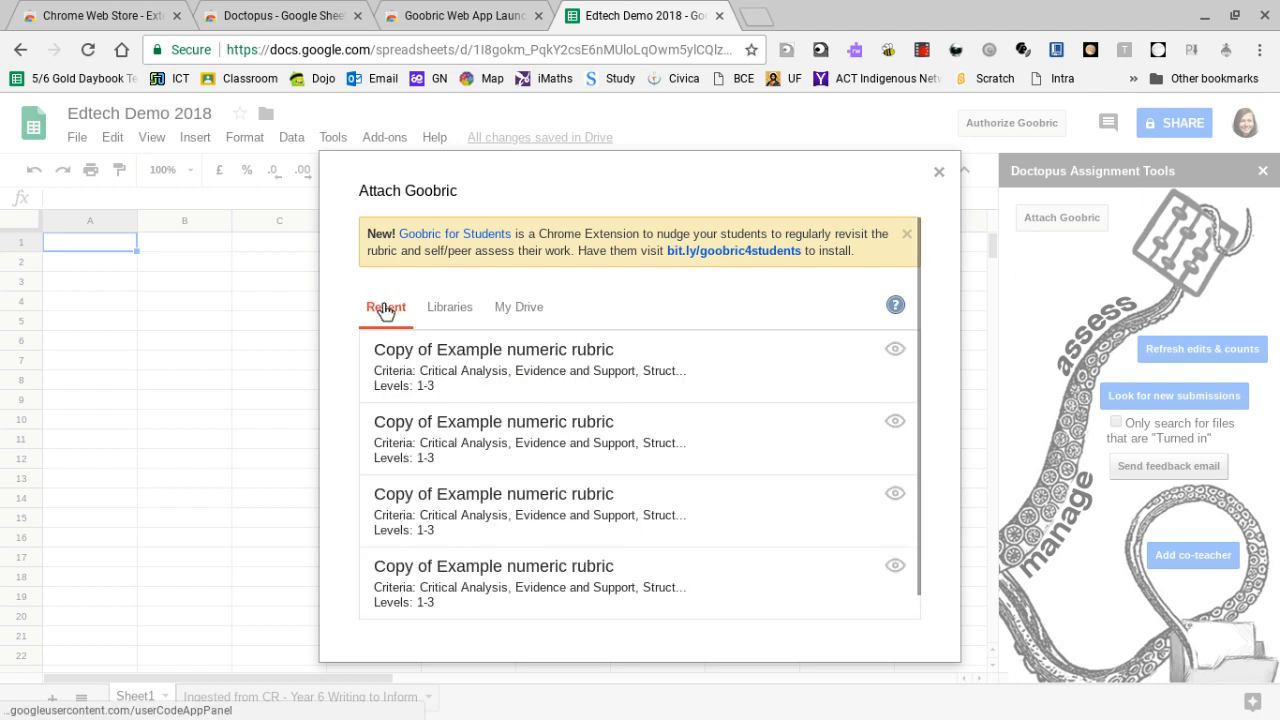
left_click(408, 382)
Step: Make a copy of the Example numeric rubric in Drive from the new rubric options
left_click(522, 310)
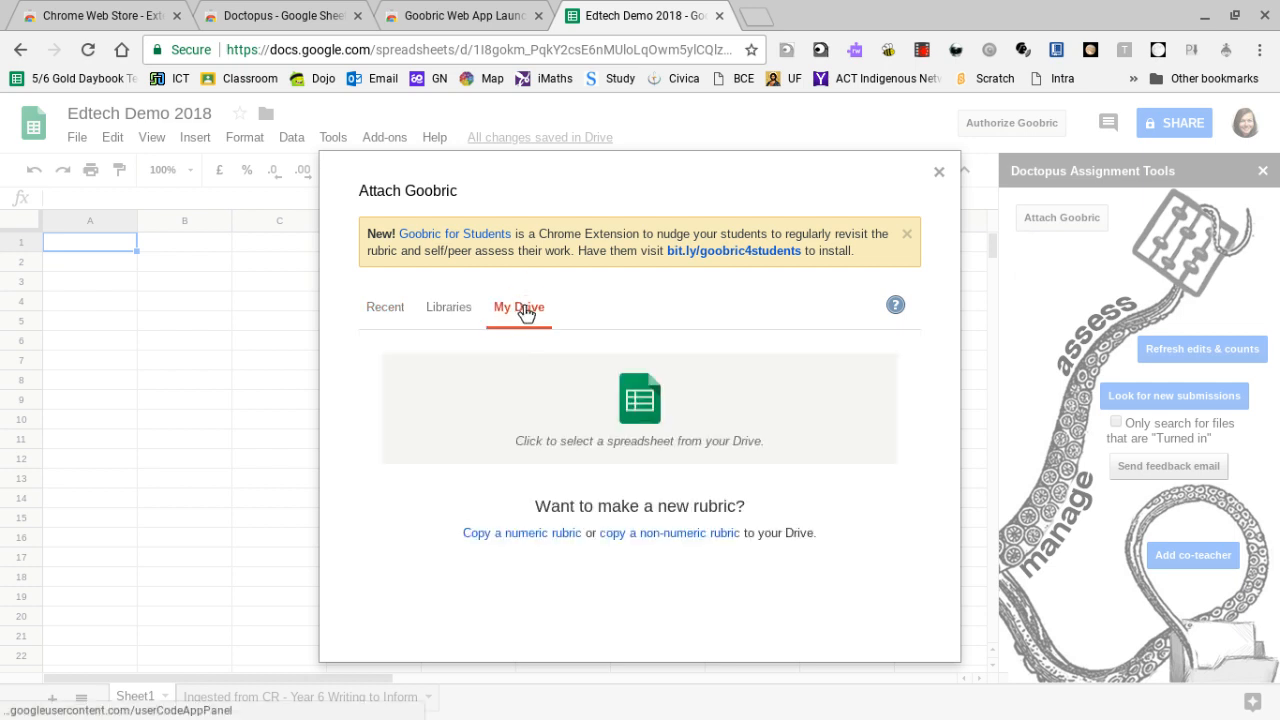
left_click(503, 532)
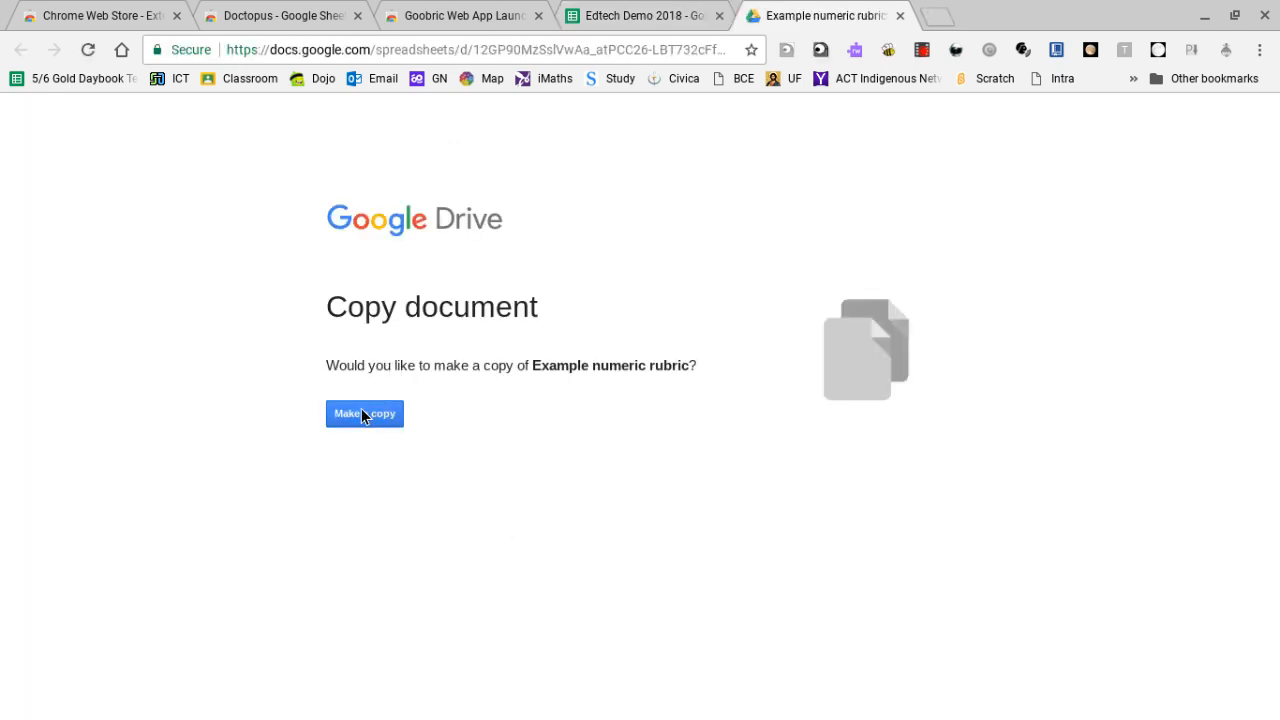
left_click(363, 414)
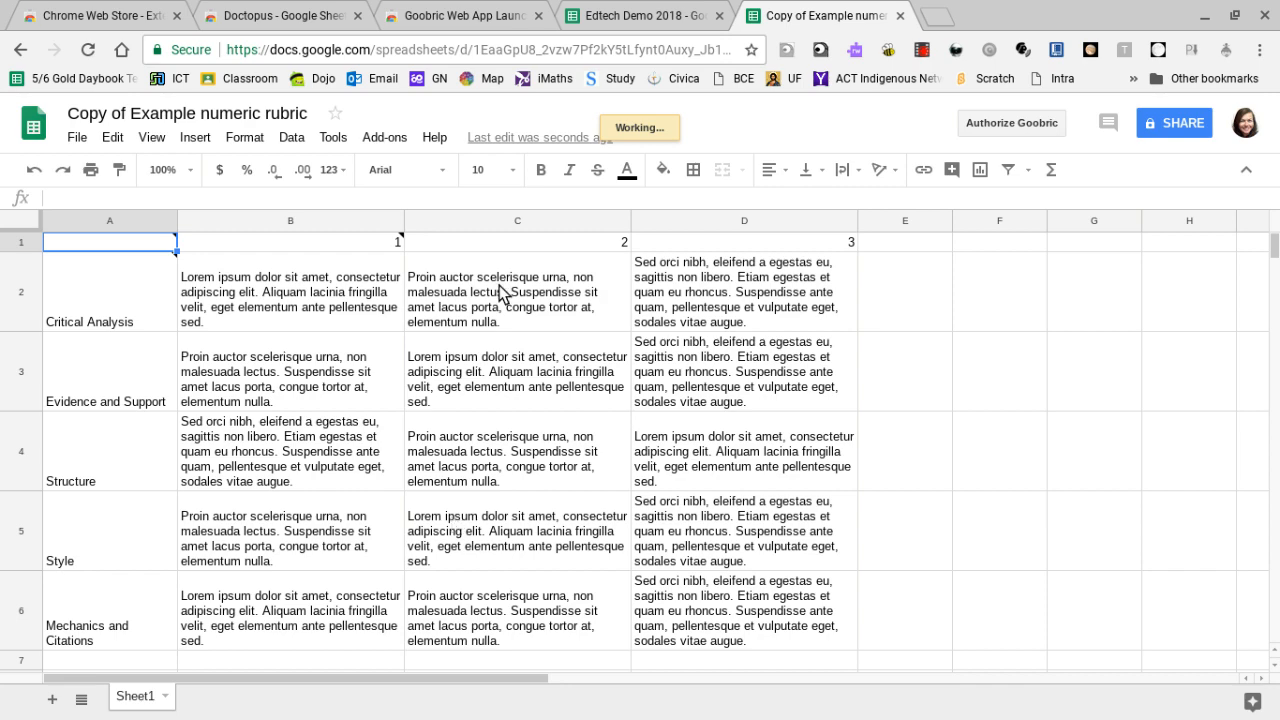
Step: Return to the Edtech Demo 2018 spreadsheet and select Copy of Example numeric rubric from Drive as the rubric to attach
left_click(617, 16)
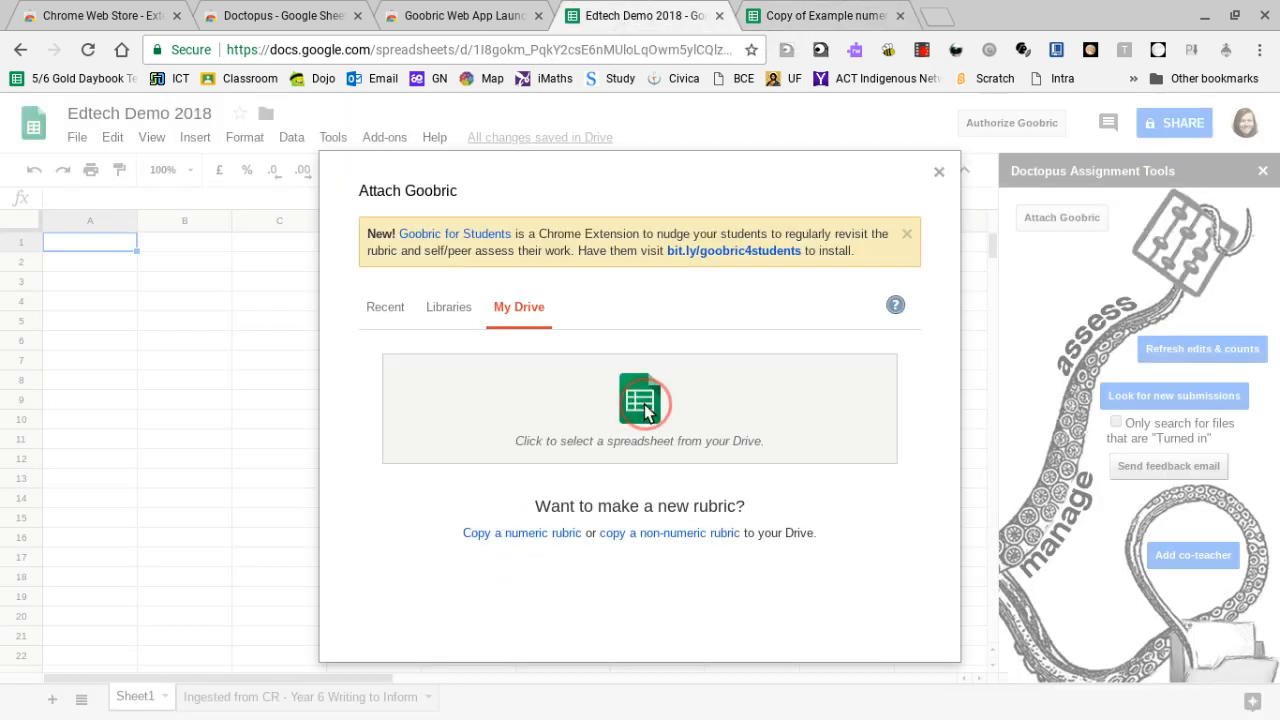
left_click(578, 436)
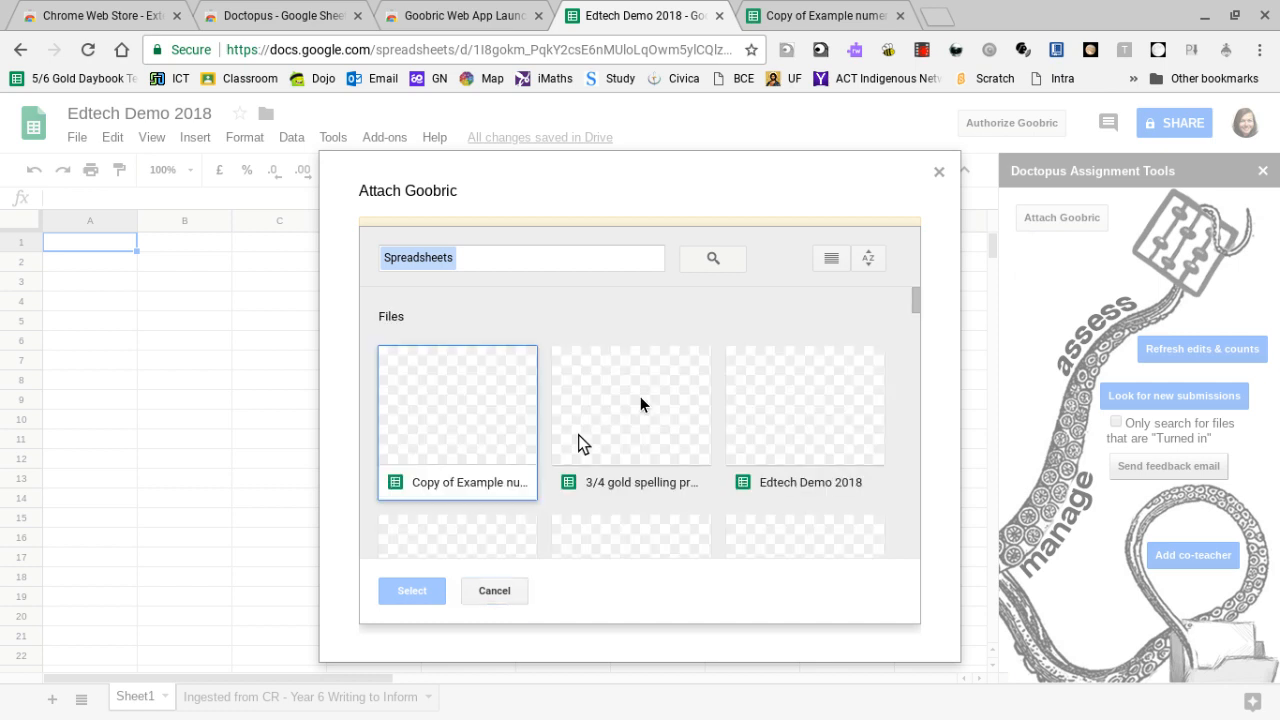
left_click(463, 394)
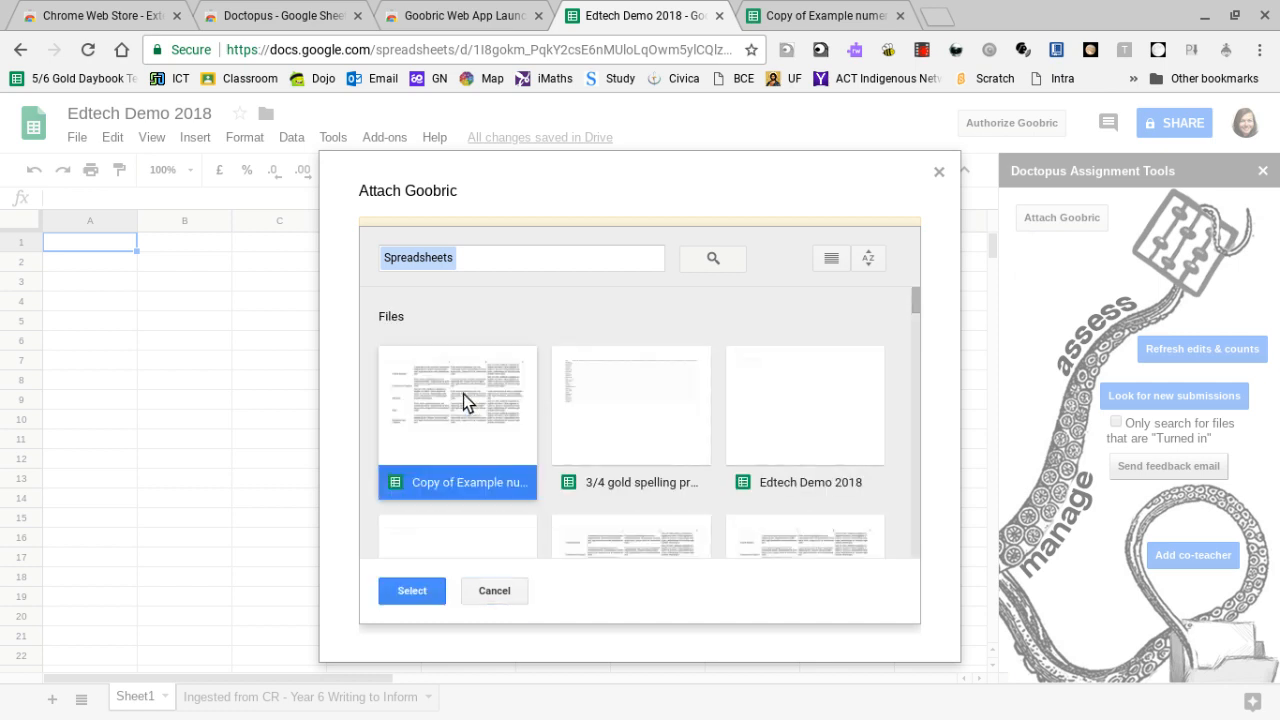
left_click(410, 592)
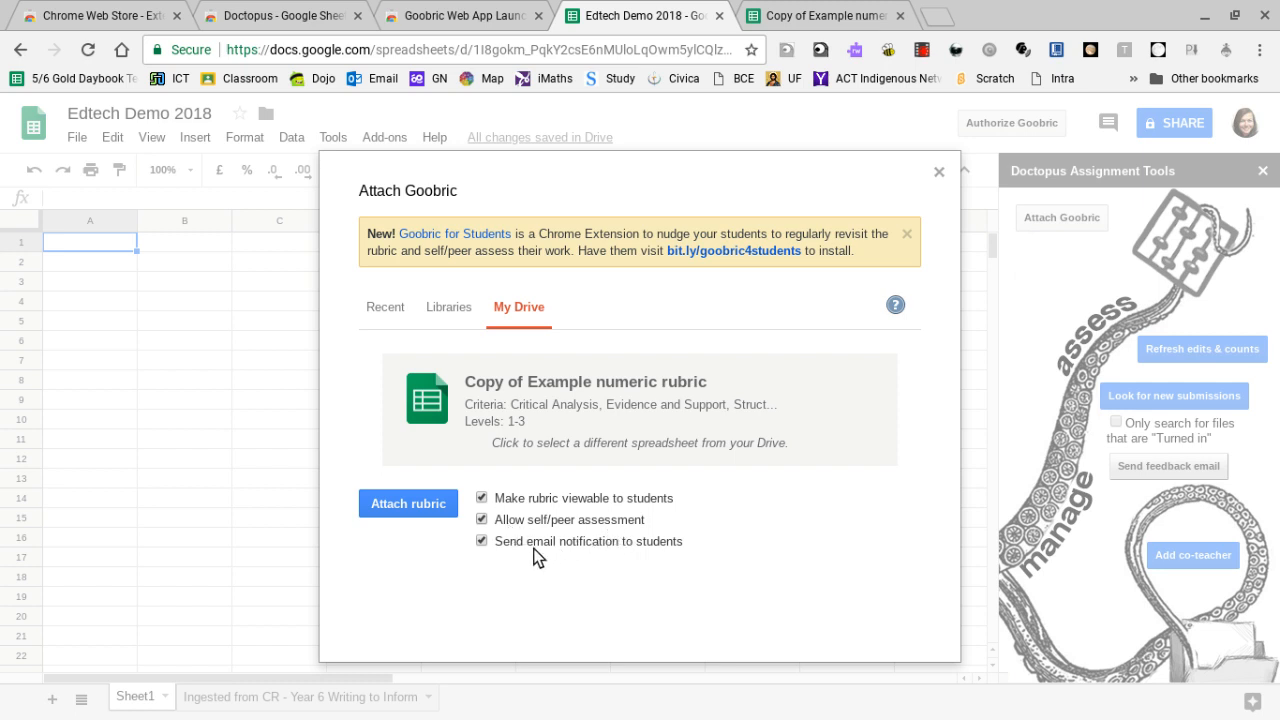
Step: Turn off student rubric viewing, self/peer assessment and email notification, and attach Copy of Example numeric rubric to the assignment
left_click(481, 538)
left_click(481, 520)
left_click(481, 498)
left_click(394, 503)
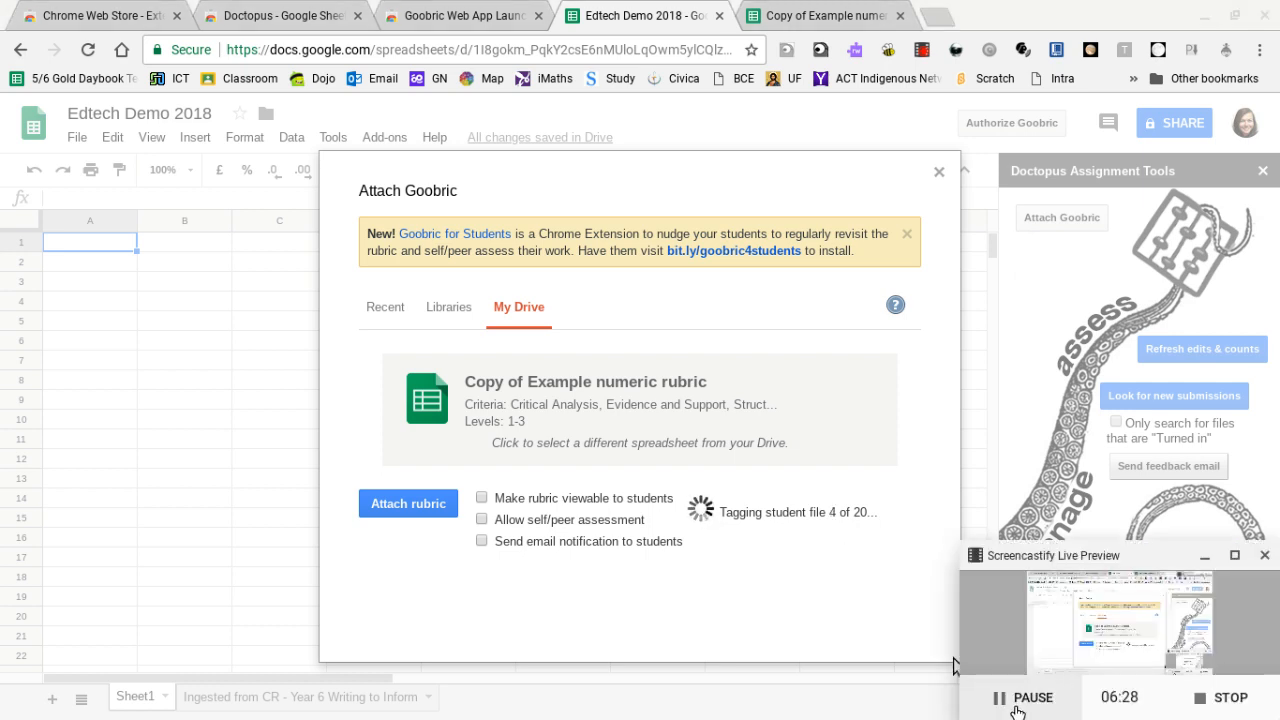
left_click(1010, 697)
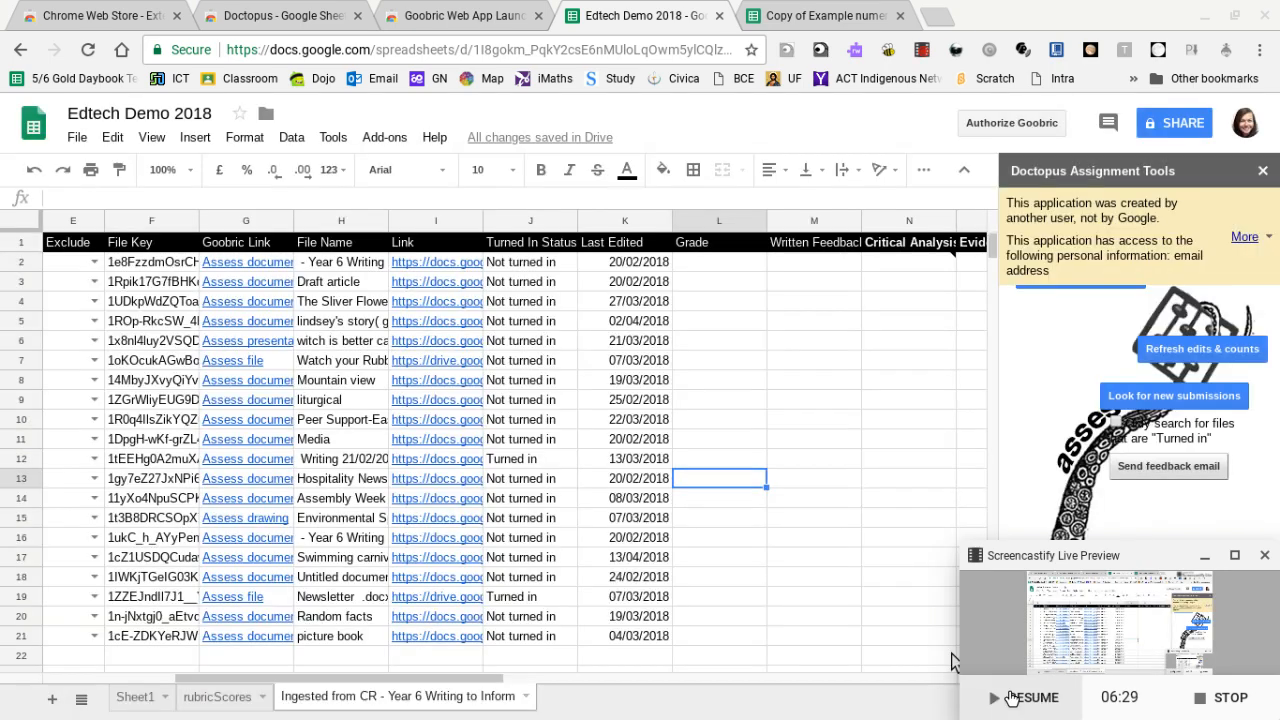
left_click(1012, 697)
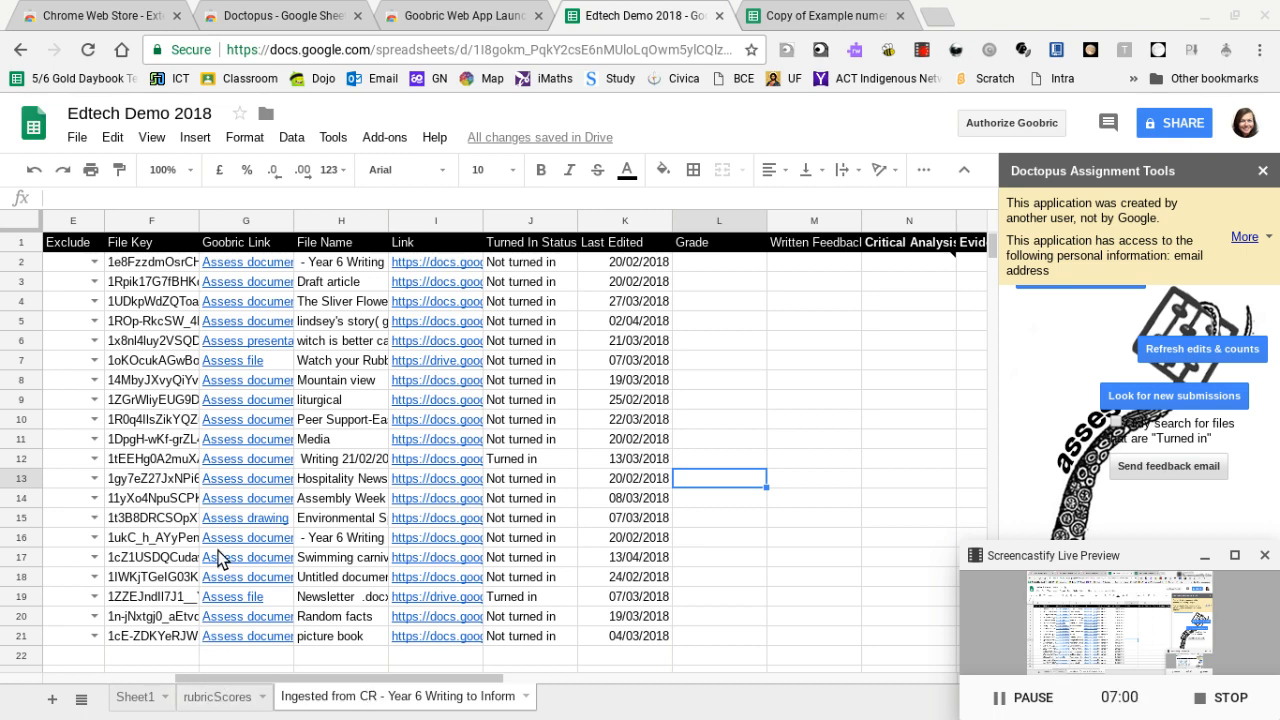
Step: Open the Goobric assessment page for the Swimming carnival document from its Goobric Link in row 17
mouse_move(215, 563)
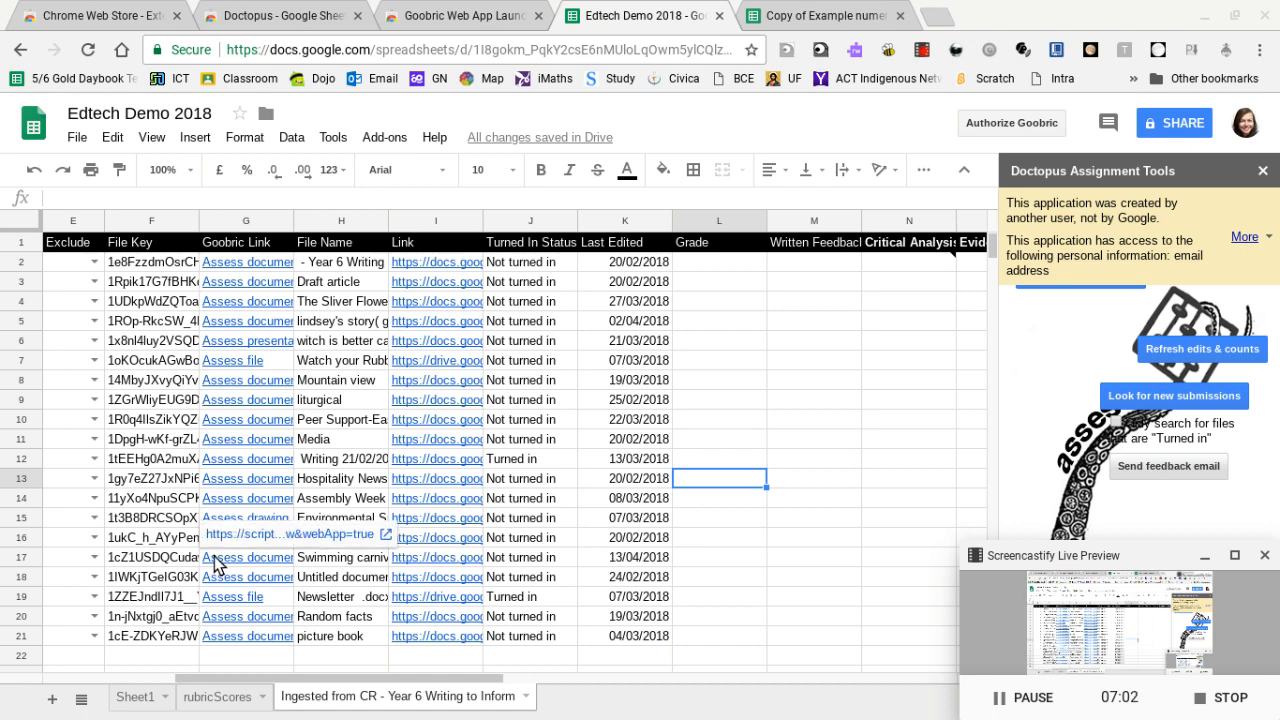
left_click(221, 535)
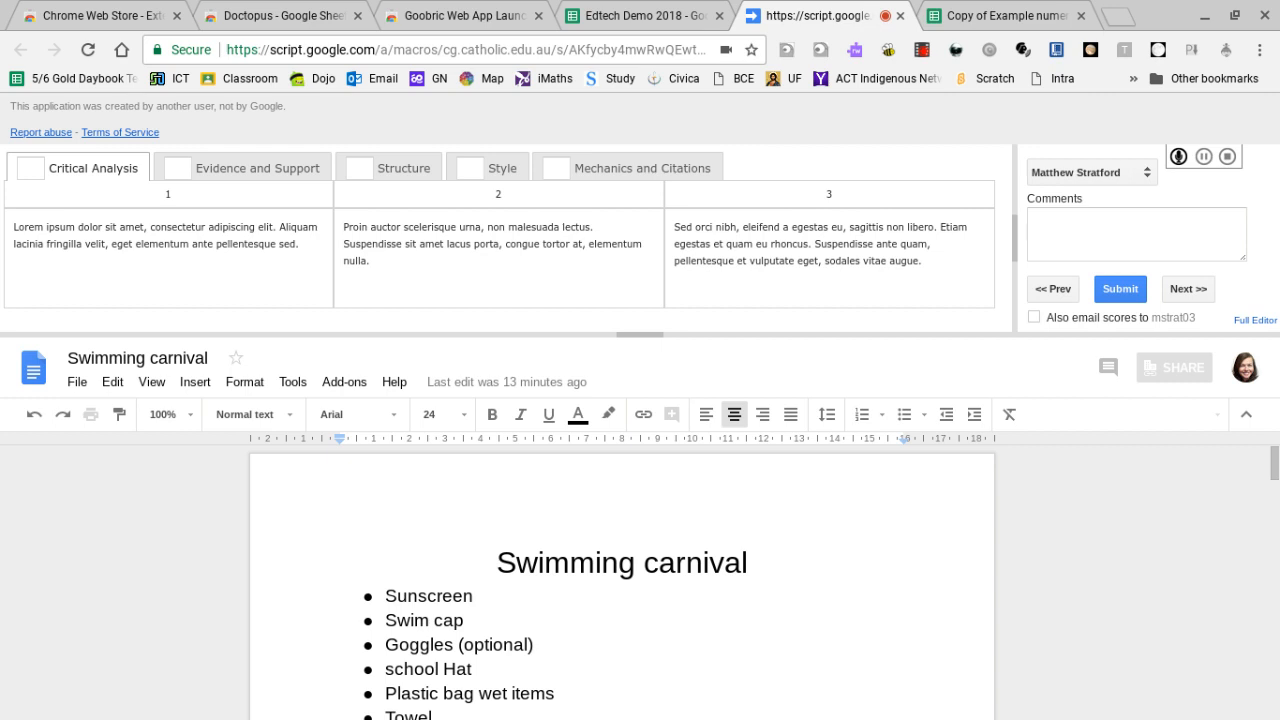
Step: Enlarge the rubric pane, enable Only add scored categories to doc and disable Auto-advance on submit
left_click(640, 334)
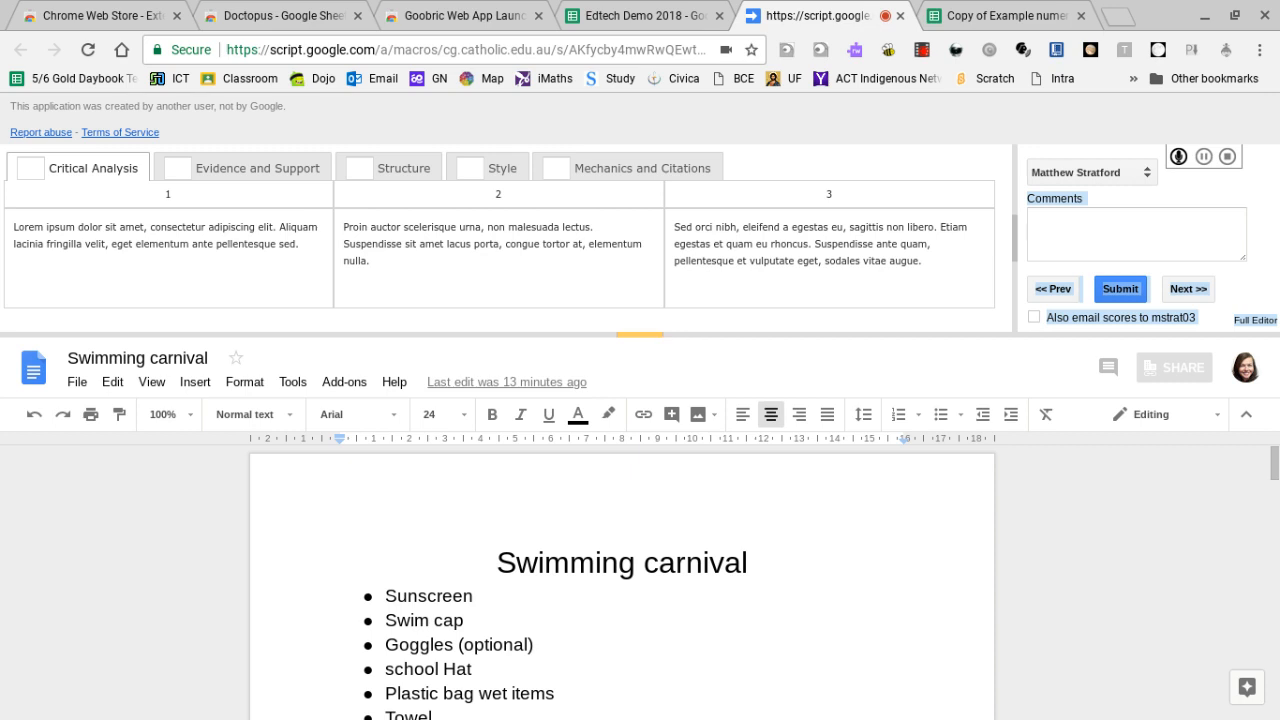
left_click_drag(640, 334, 640, 309)
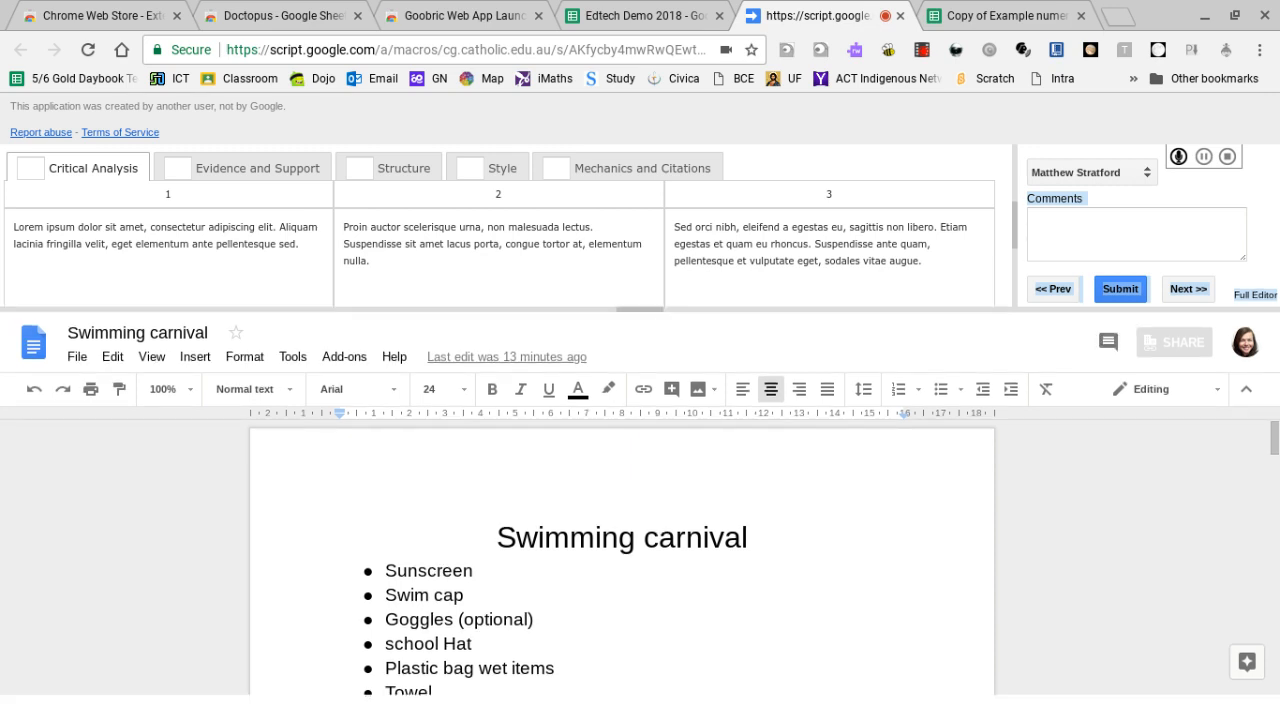
left_click(640, 309)
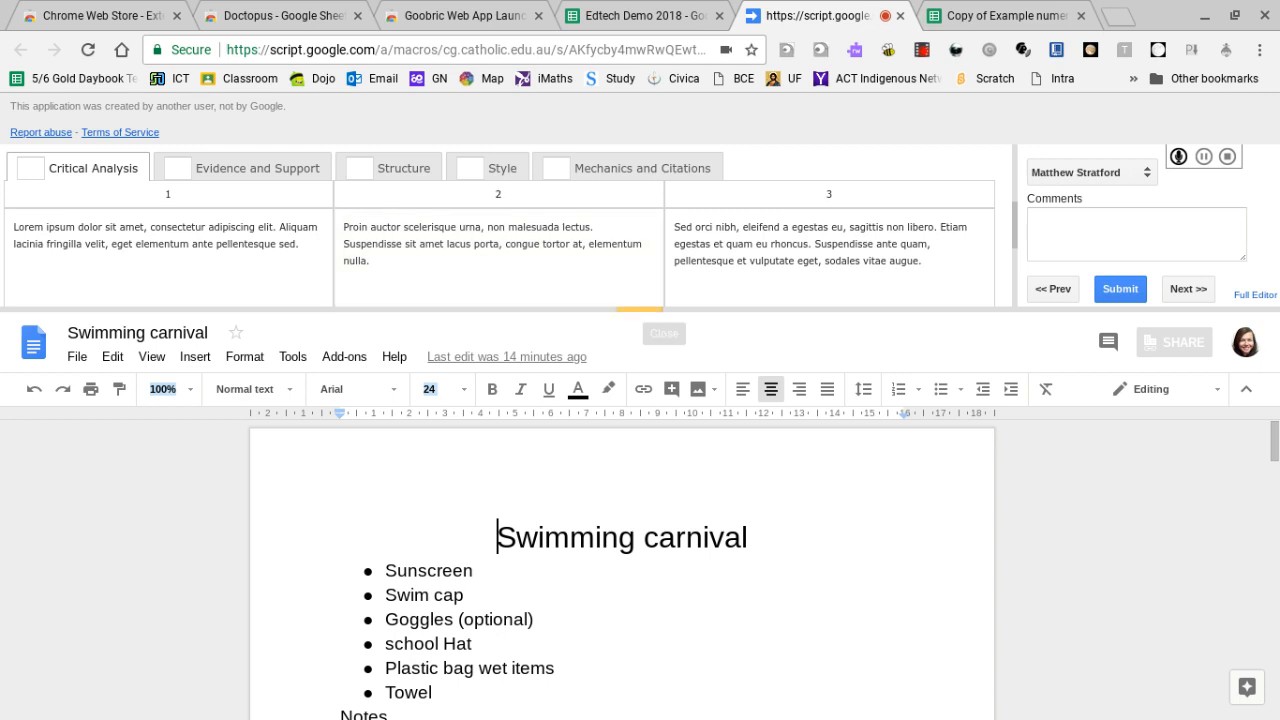
left_click_drag(640, 309, 640, 488)
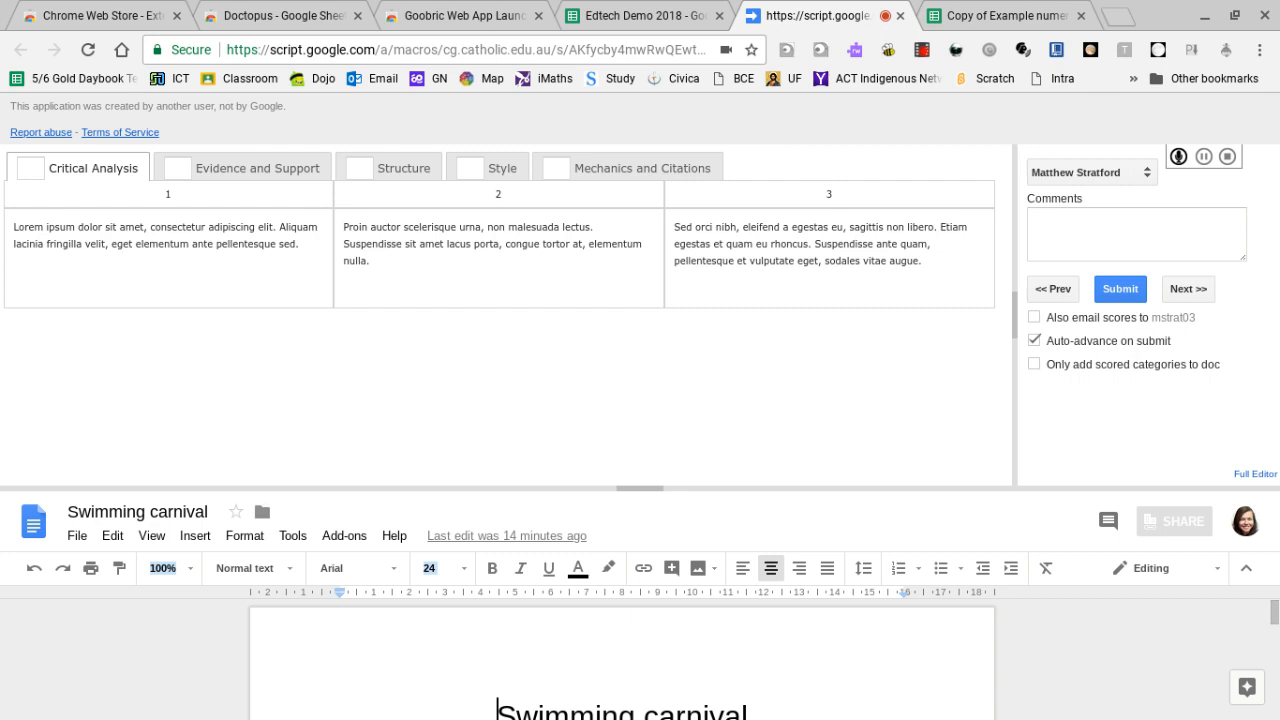
left_click(1034, 364)
left_click(1034, 340)
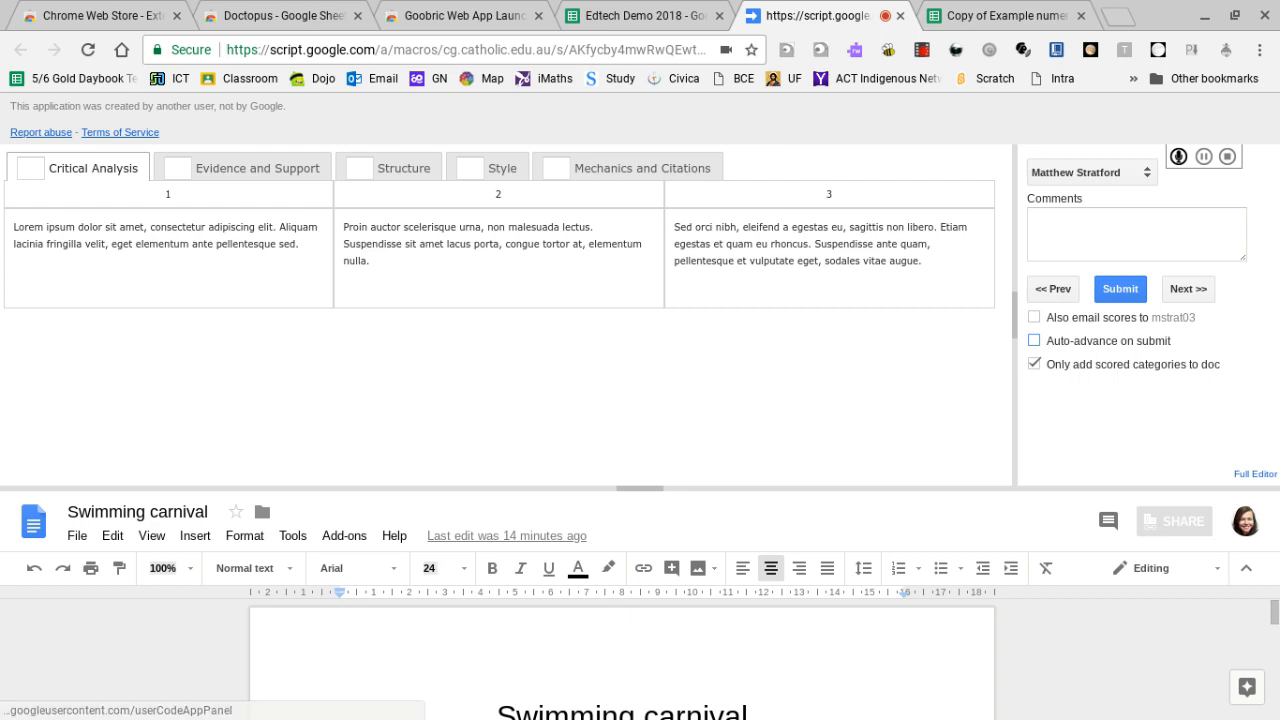
Step: Score Critical Analysis, Evidence and Support, Structure, Style, and Mechanics and Citations each as 2
left_click(498, 257)
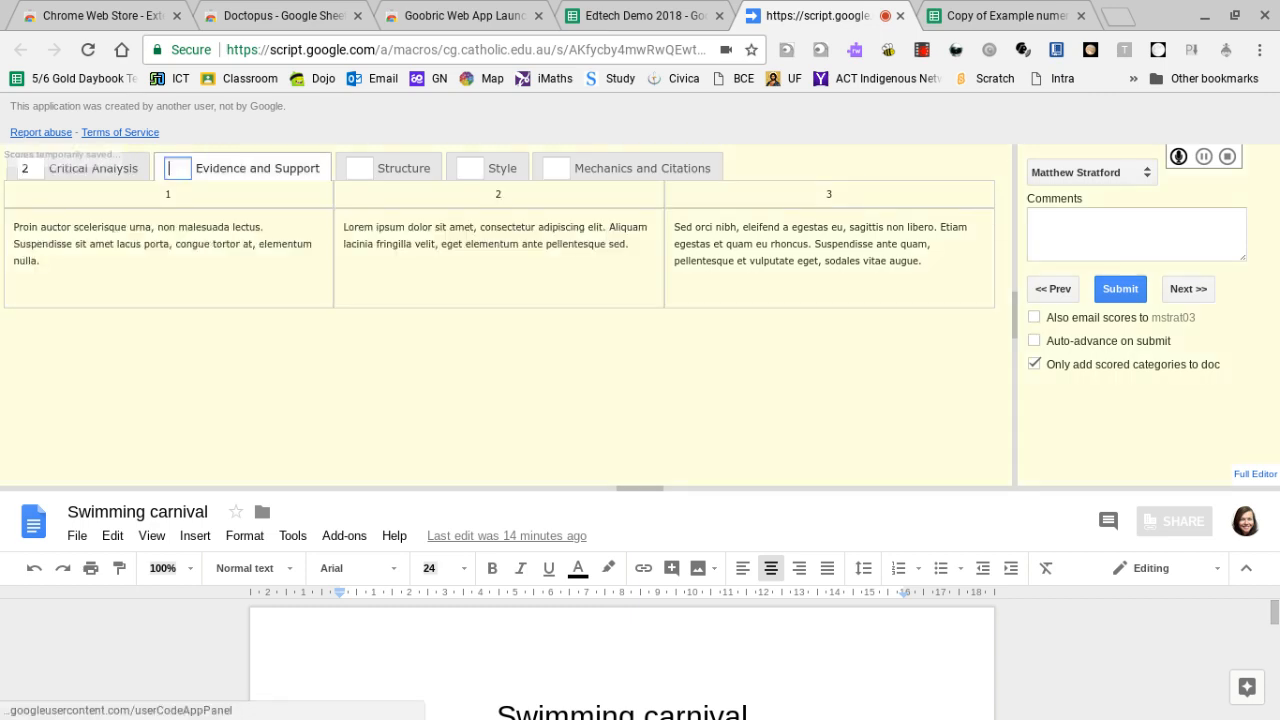
type("2")
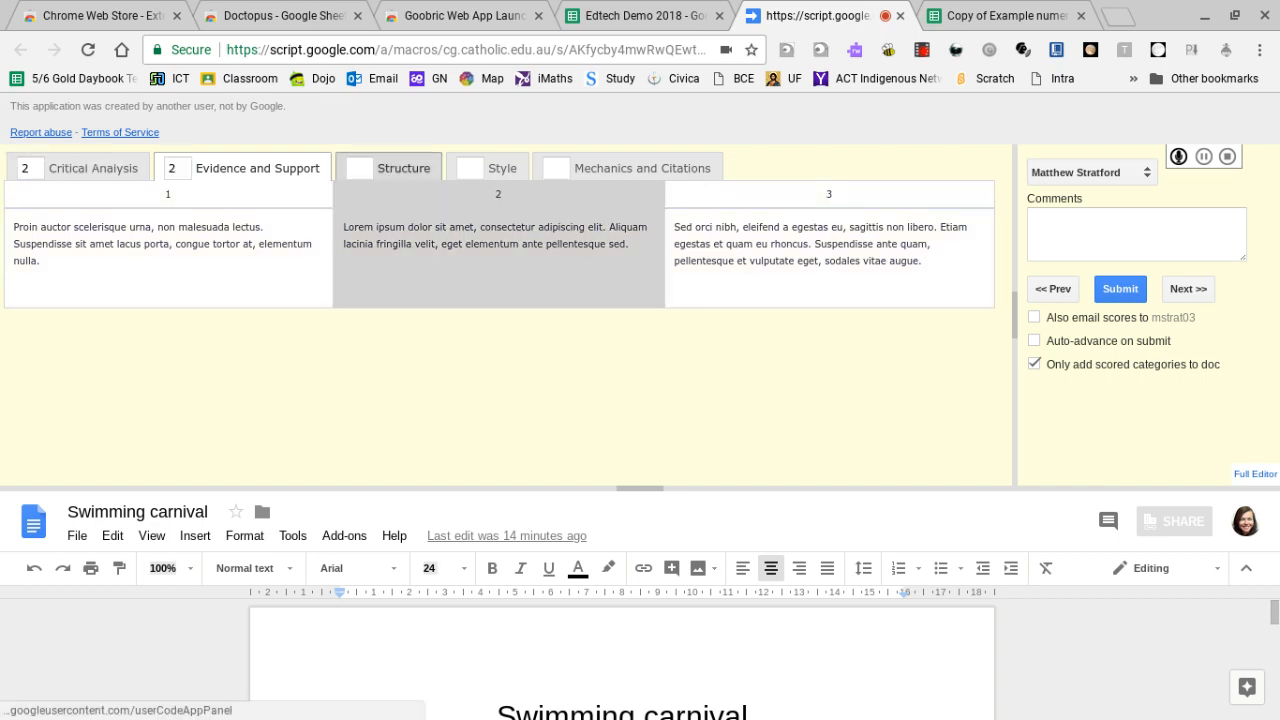
type("2")
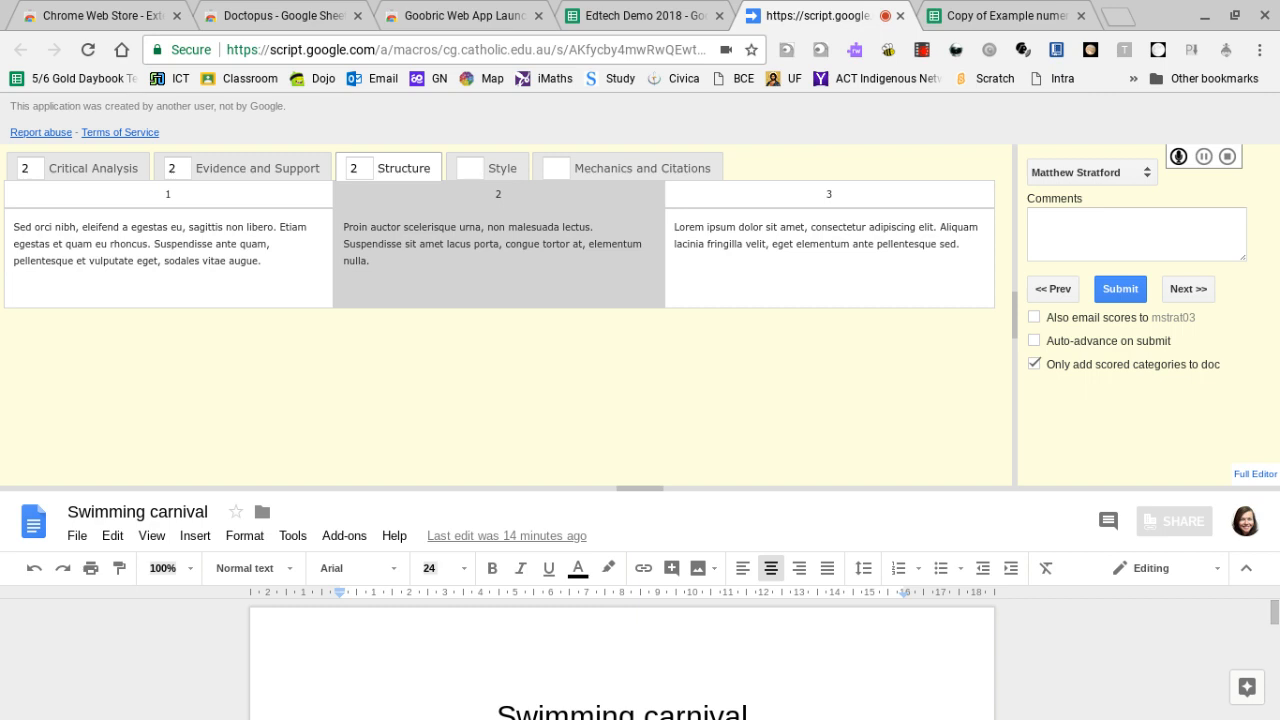
left_click(470, 170)
type("2")
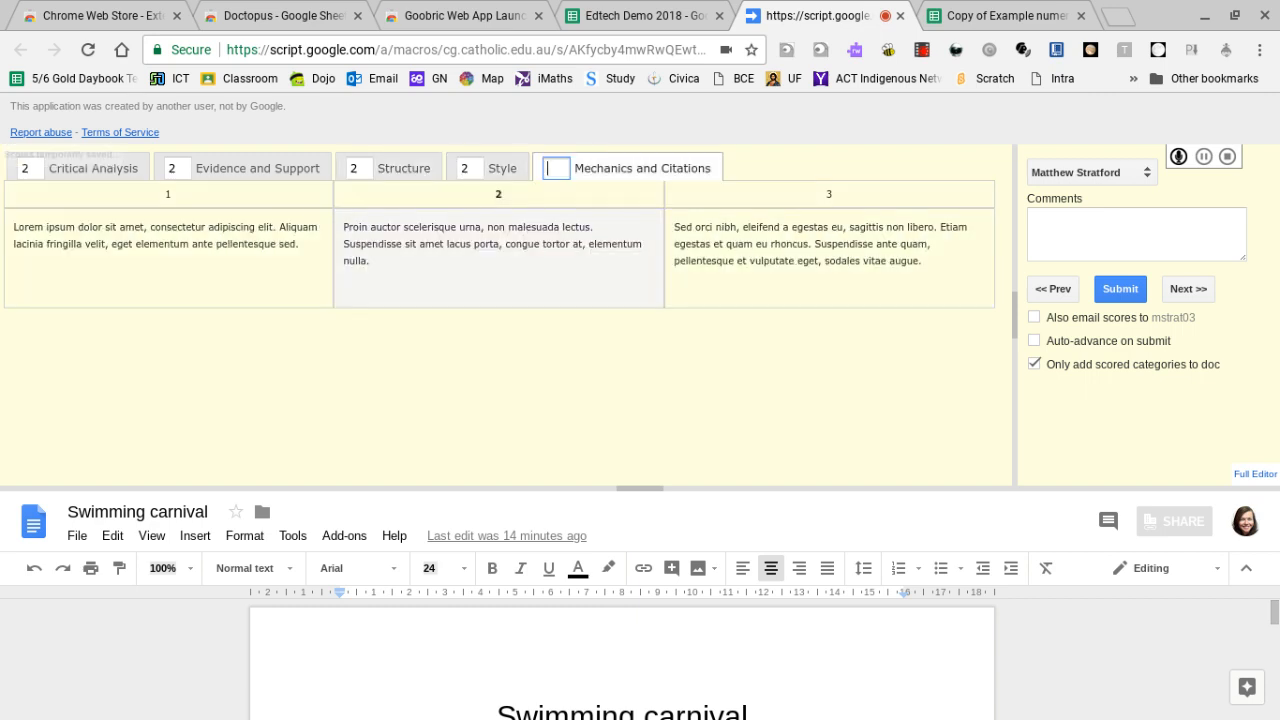
type("2")
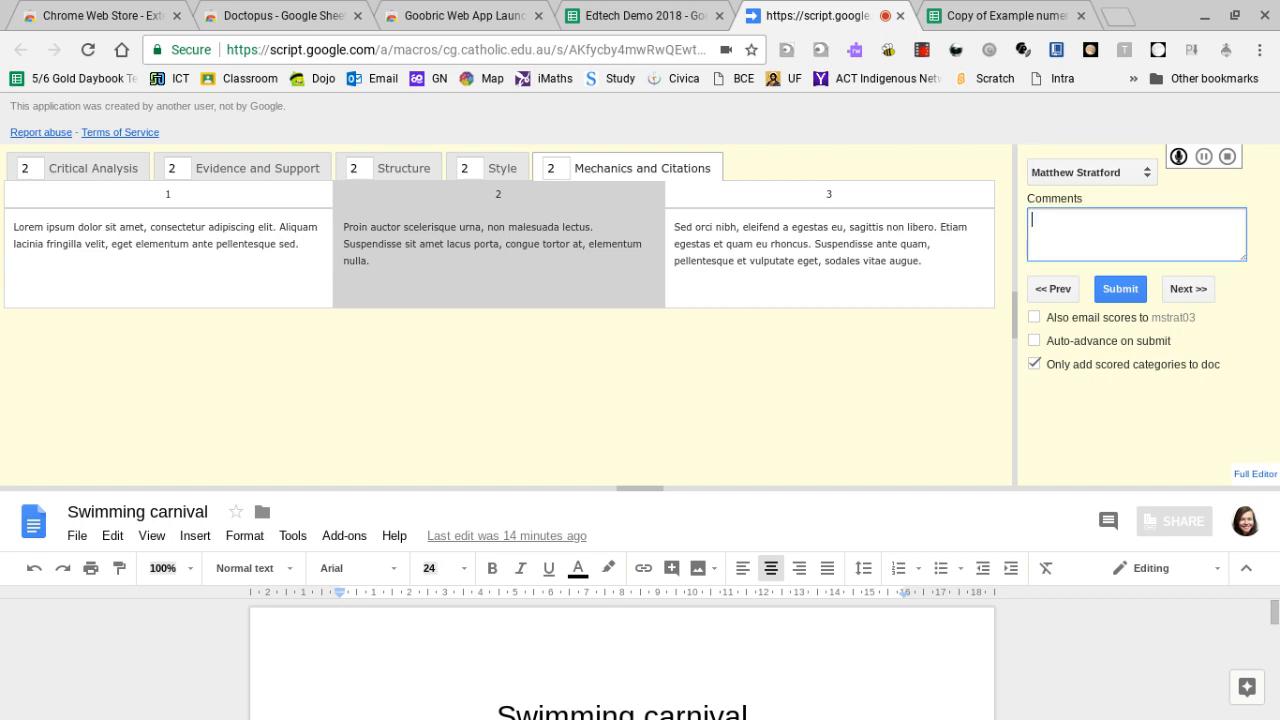
Step: Add the comment "Test for Edtech" and submit the rubric scores for the Swimming carnival document
type("Test for Edtech")
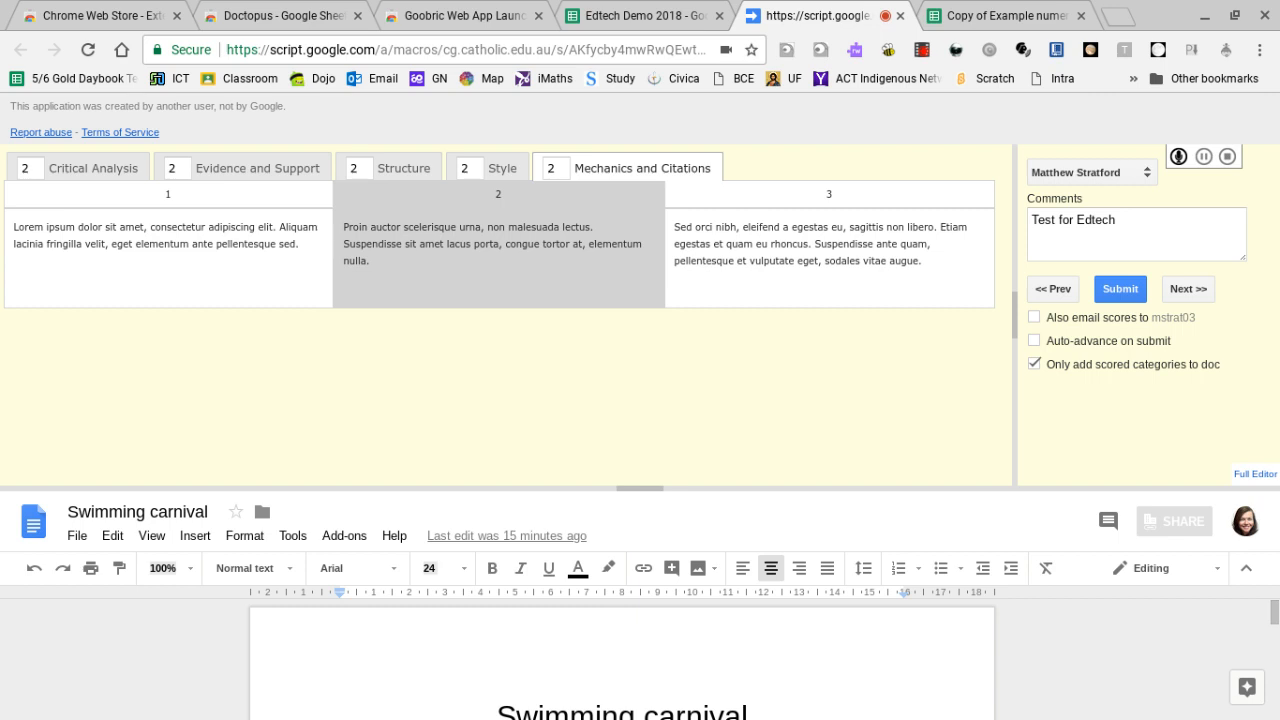
left_click_drag(640, 489, 640, 390)
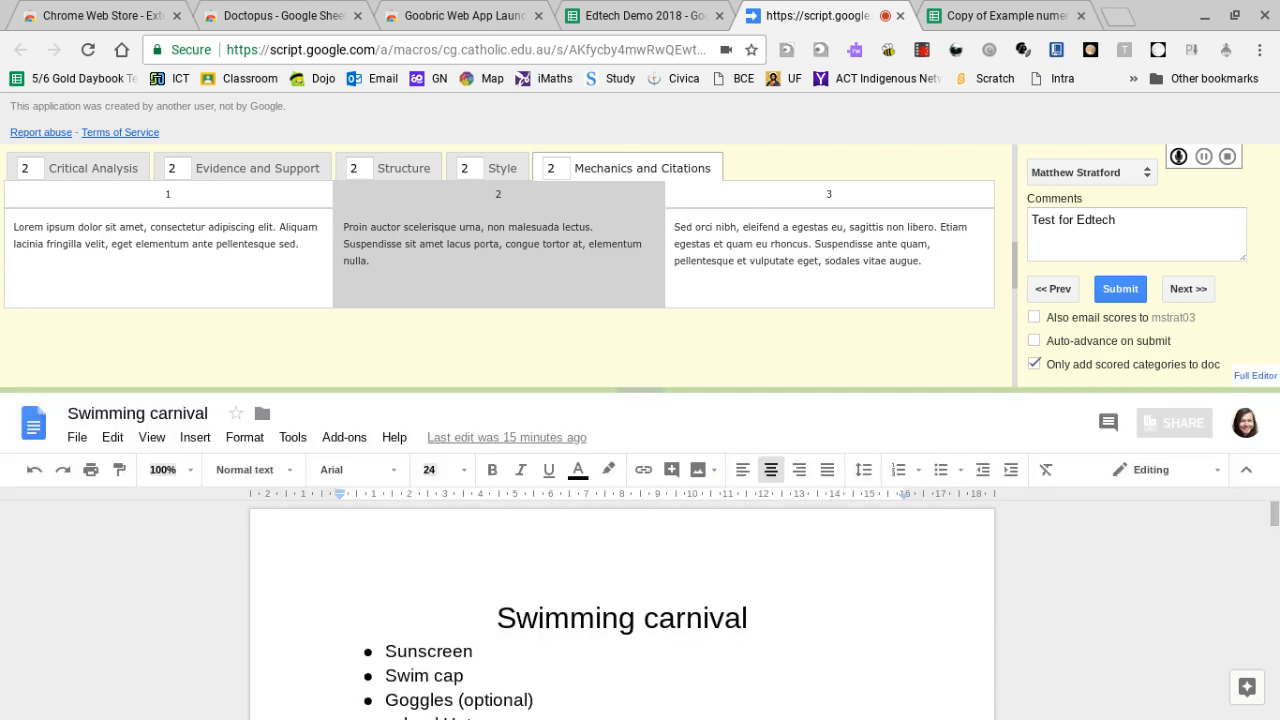
left_click(1120, 288)
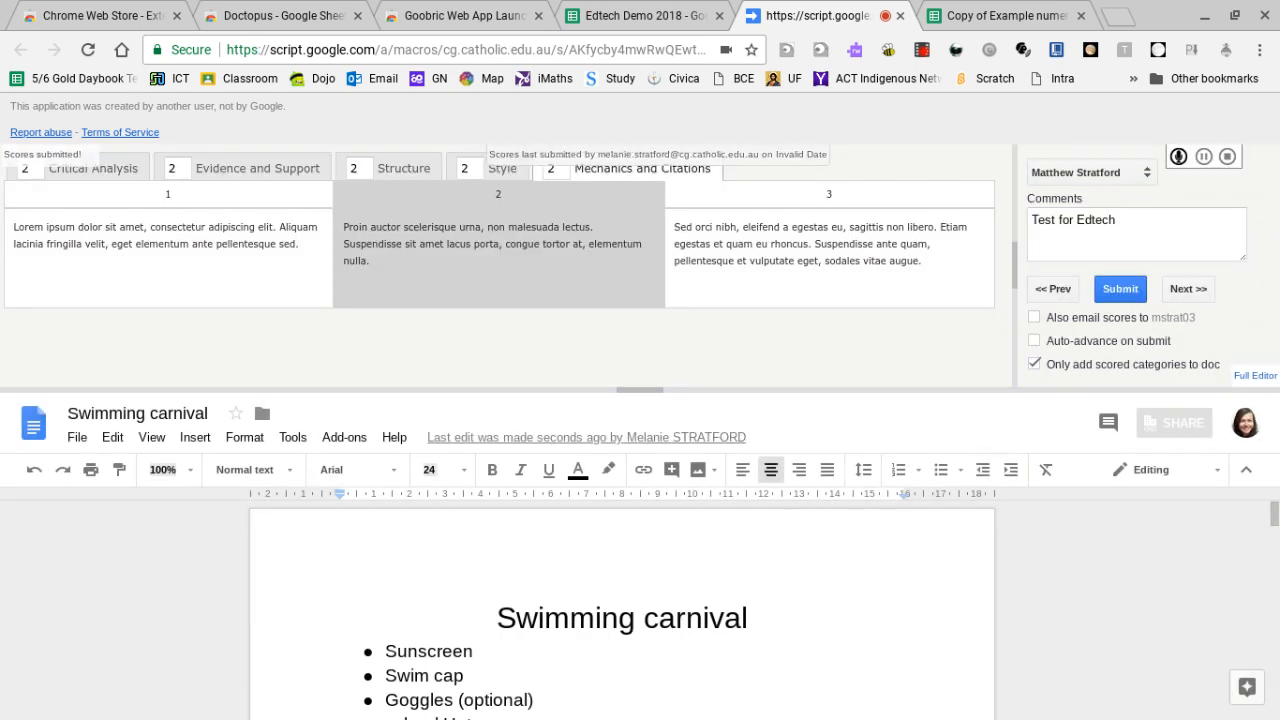
Step: Return to the Edtech Demo 2018 spreadsheet and check the rubric score and Comment columns for the Swimming carnival row
left_click(622, 18)
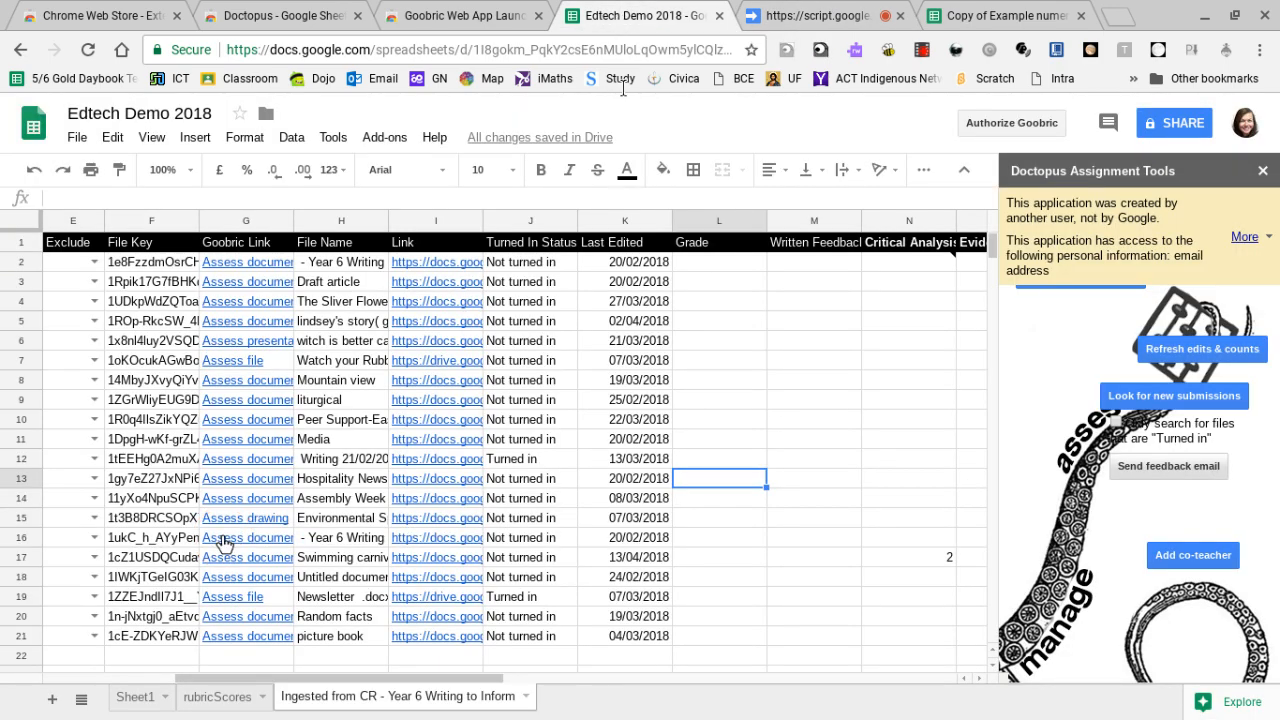
mouse_move(386, 700)
left_click(373, 679)
scroll(373, 686, "right", 5)
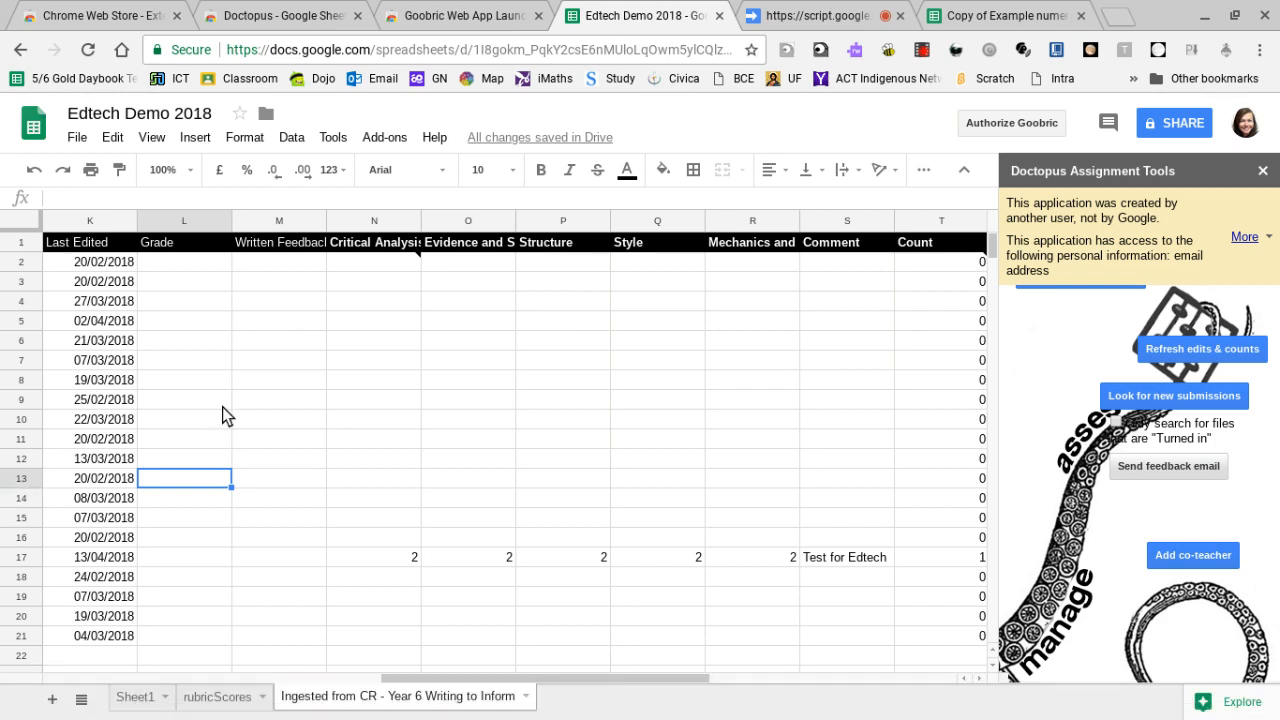
Step: Go back to the Goobric assessment page and review the scored rubric and comments added to the Swimming carnival document
left_click(805, 15)
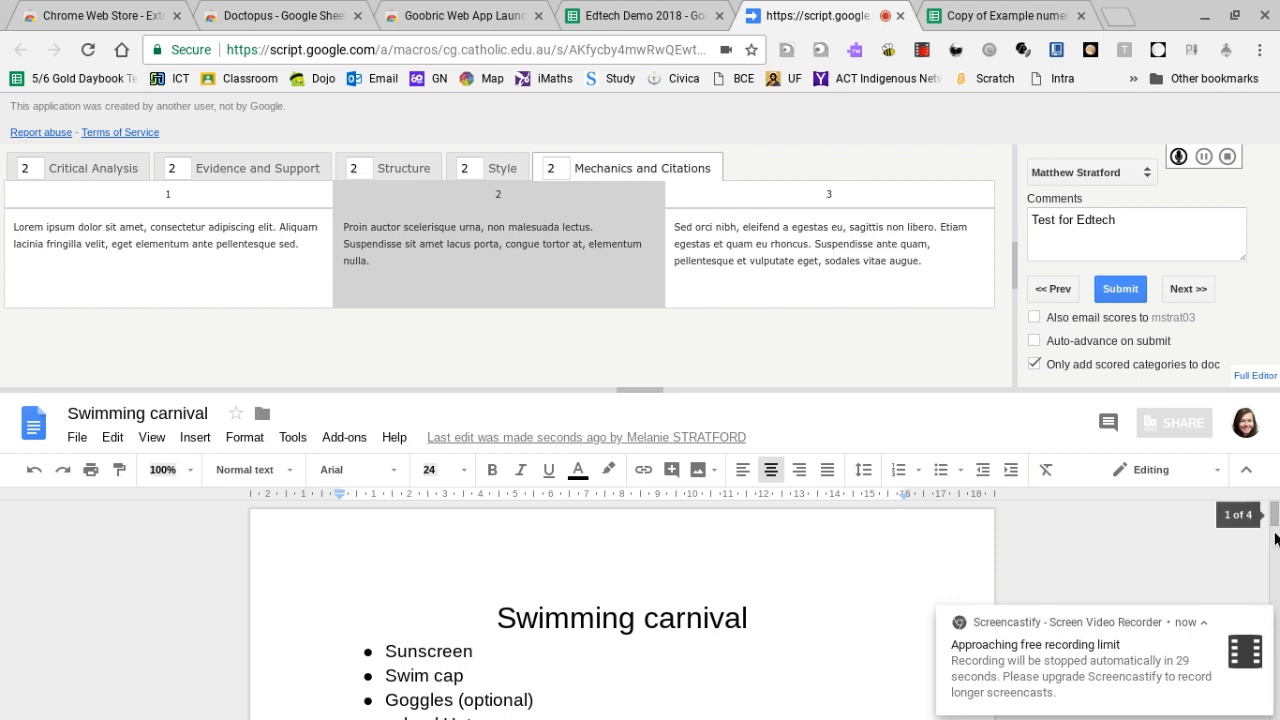
scroll(1276, 516, "down", 10)
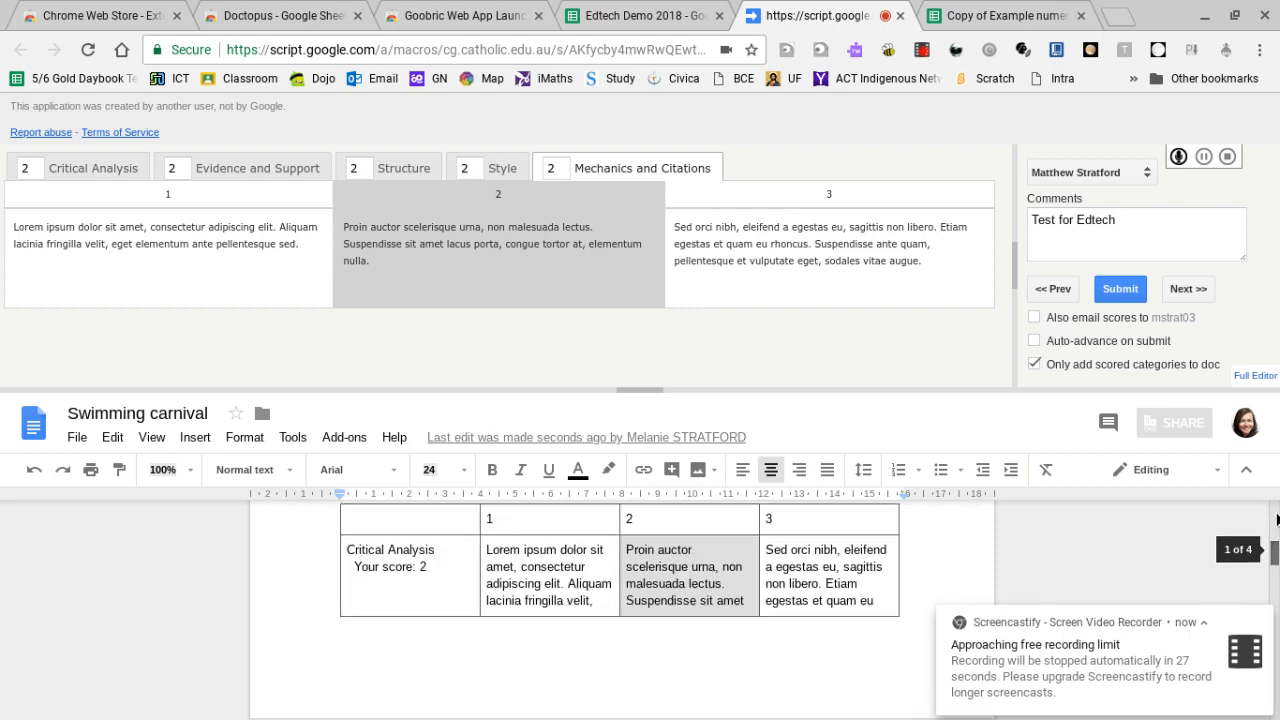
scroll(1276, 530, "down", 3)
scroll(1275, 550, "up", 4)
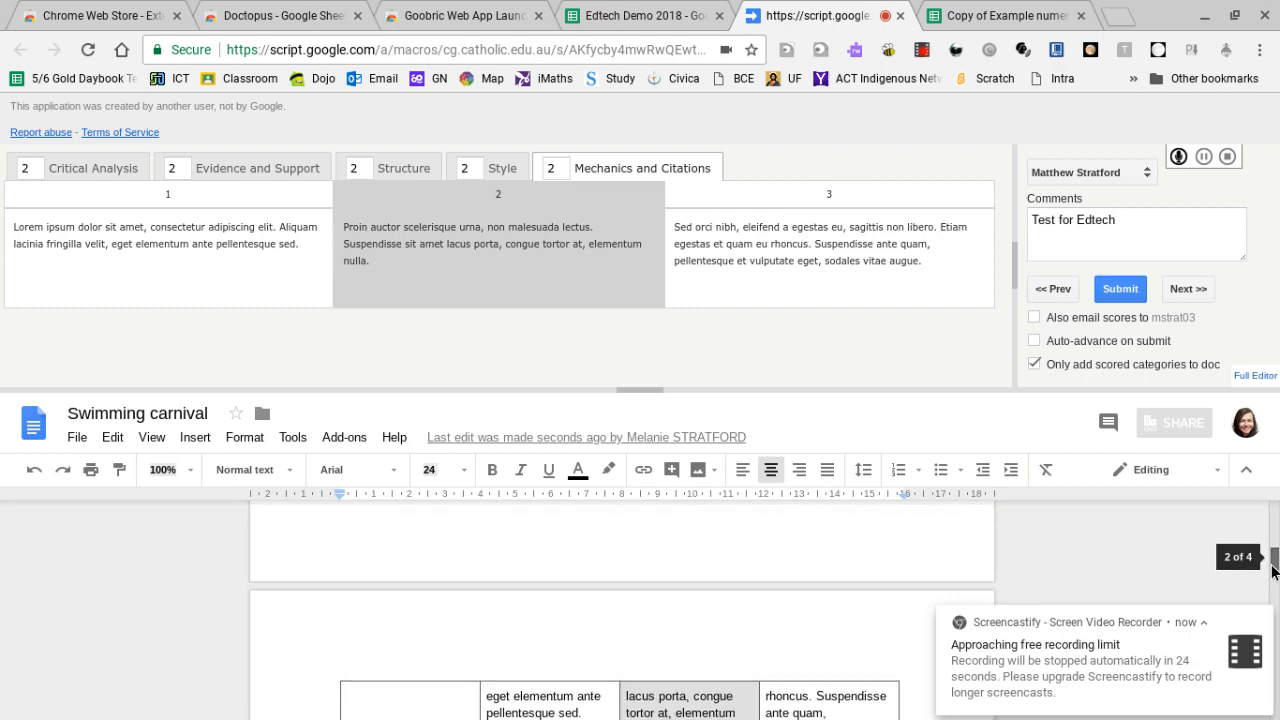
scroll(1274, 572, "down", 3)
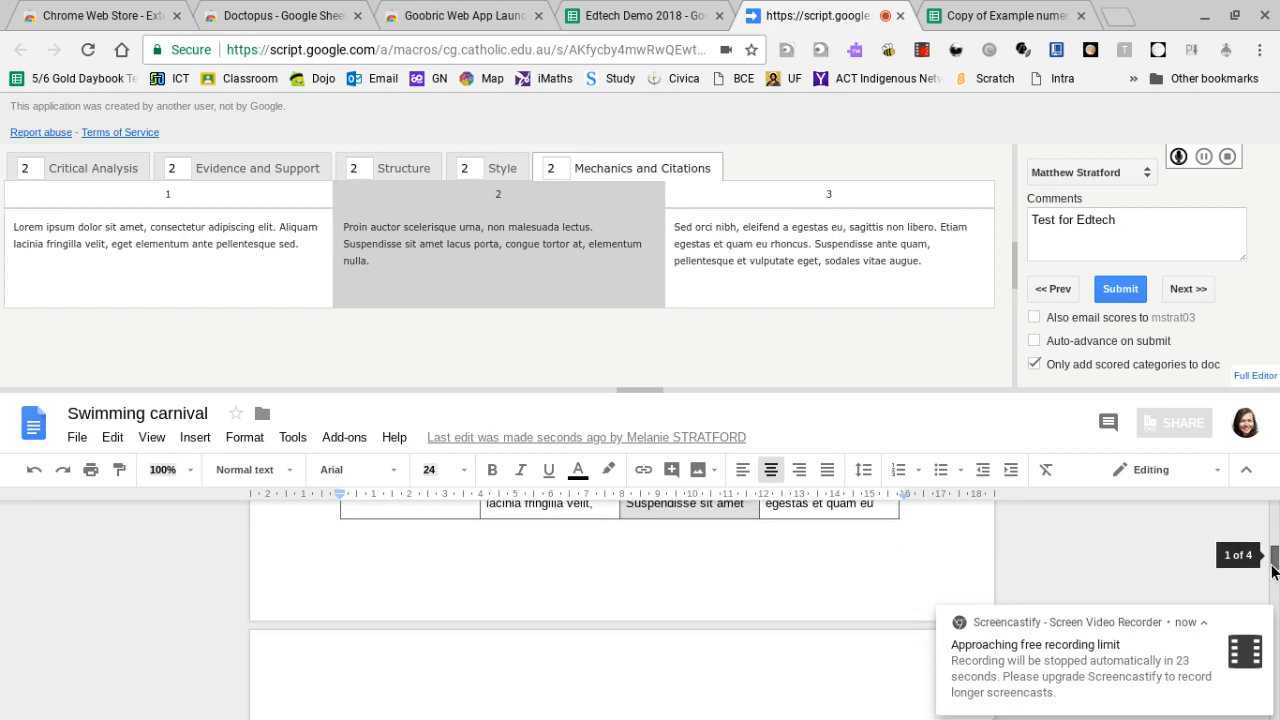
scroll(1274, 571, "down", 3)
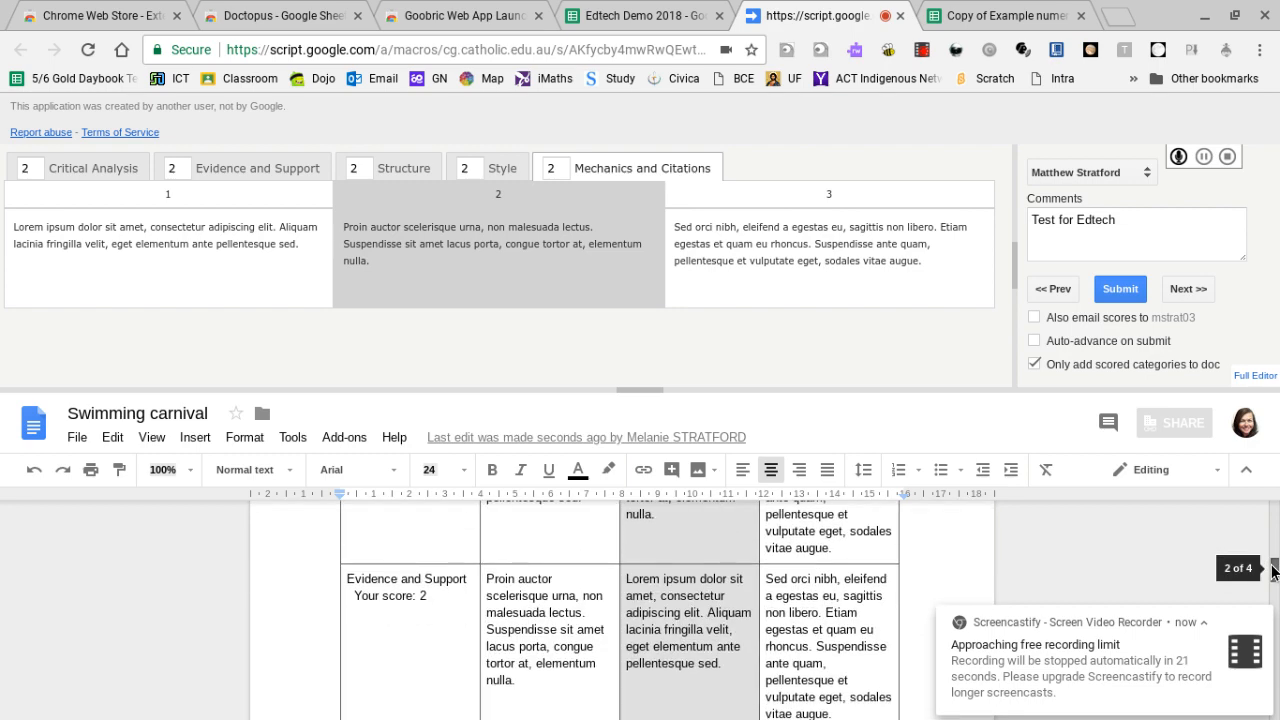
scroll(1274, 571, "down", 1)
scroll(1274, 571, "down", 7)
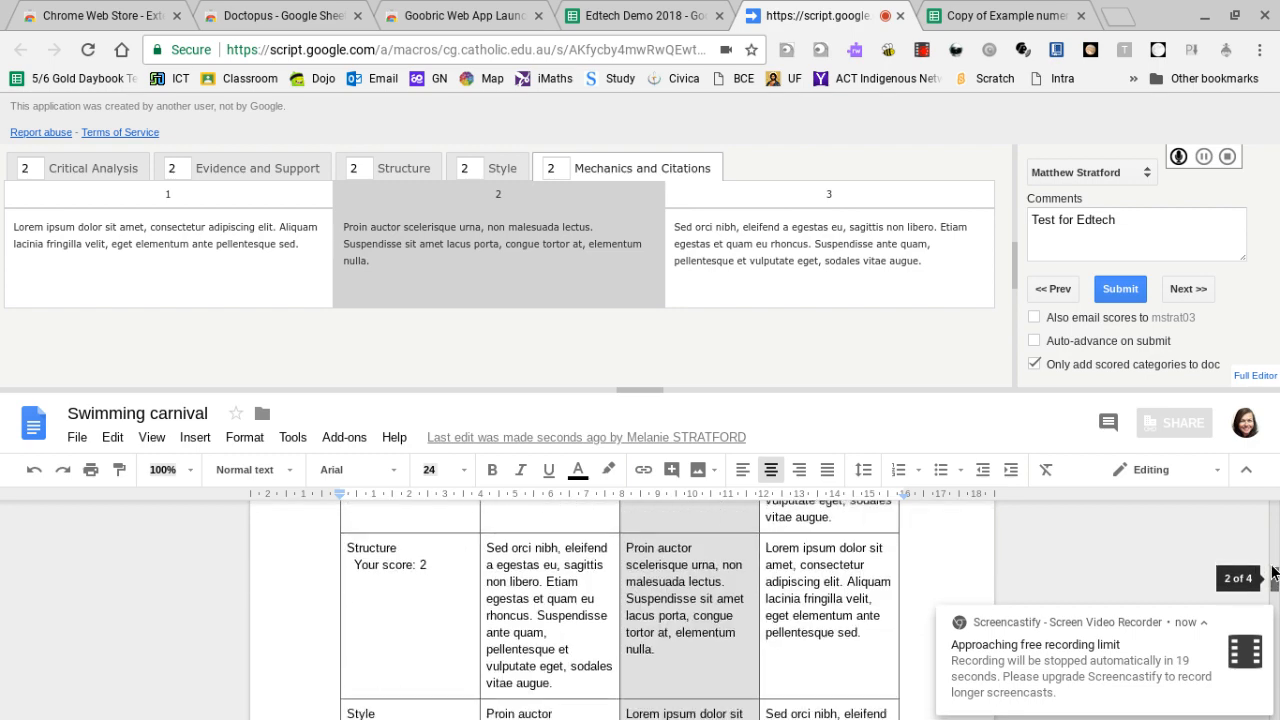
scroll(1274, 571, "down", 5)
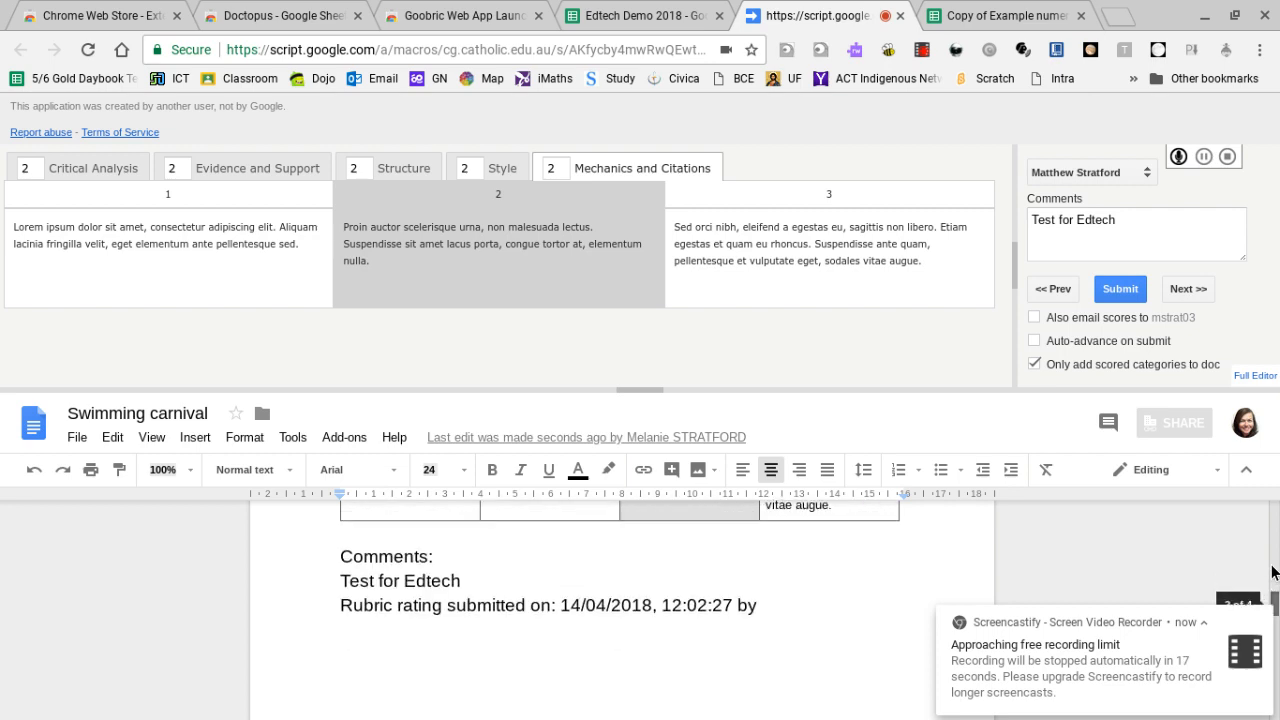